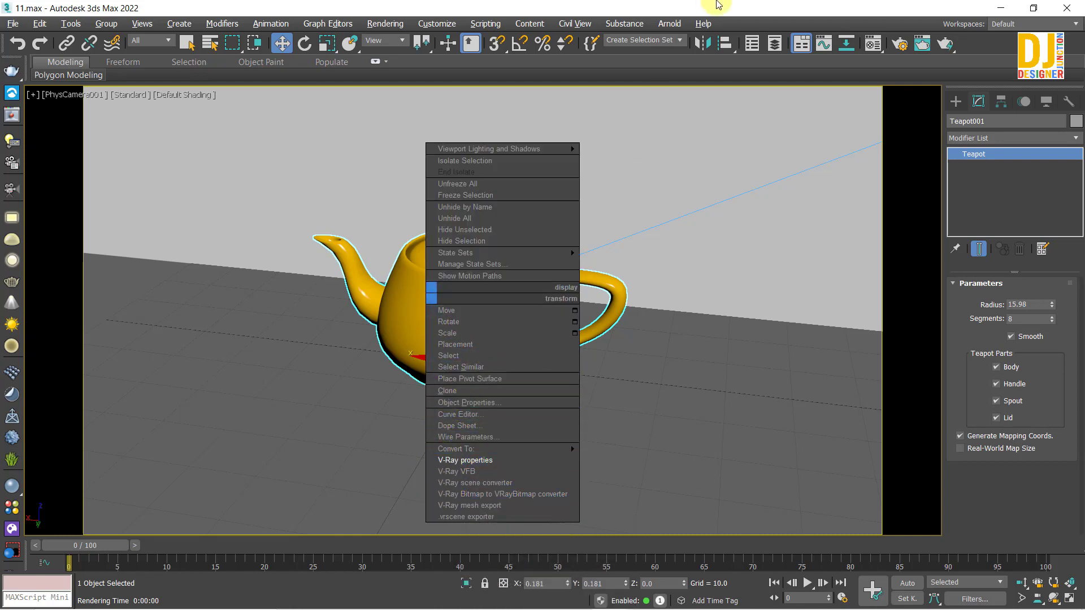
# - Examine the display and rendering control settings in the teapot's Object Properties, and close them unchanged
pyautogui.click(701, 195)
pyautogui.rightClick(487, 322)
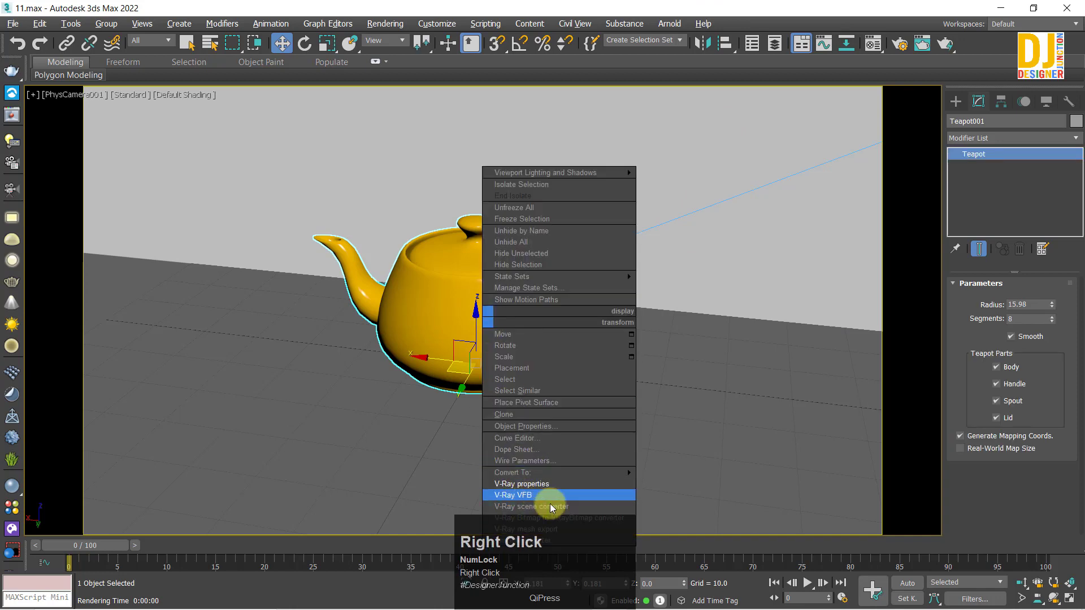
pyautogui.click(554, 427)
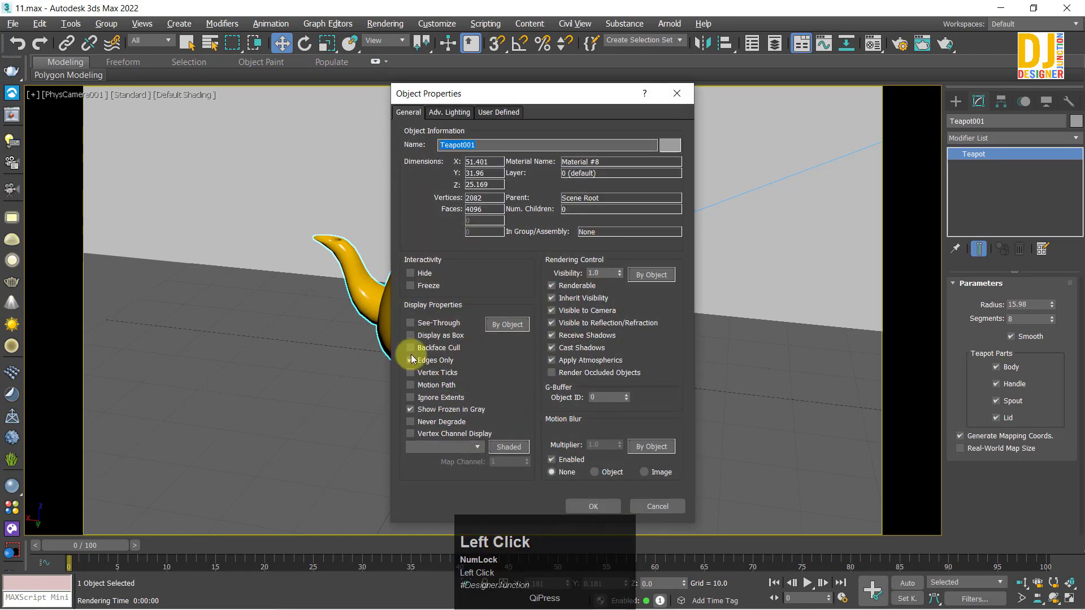
pyautogui.click(677, 91)
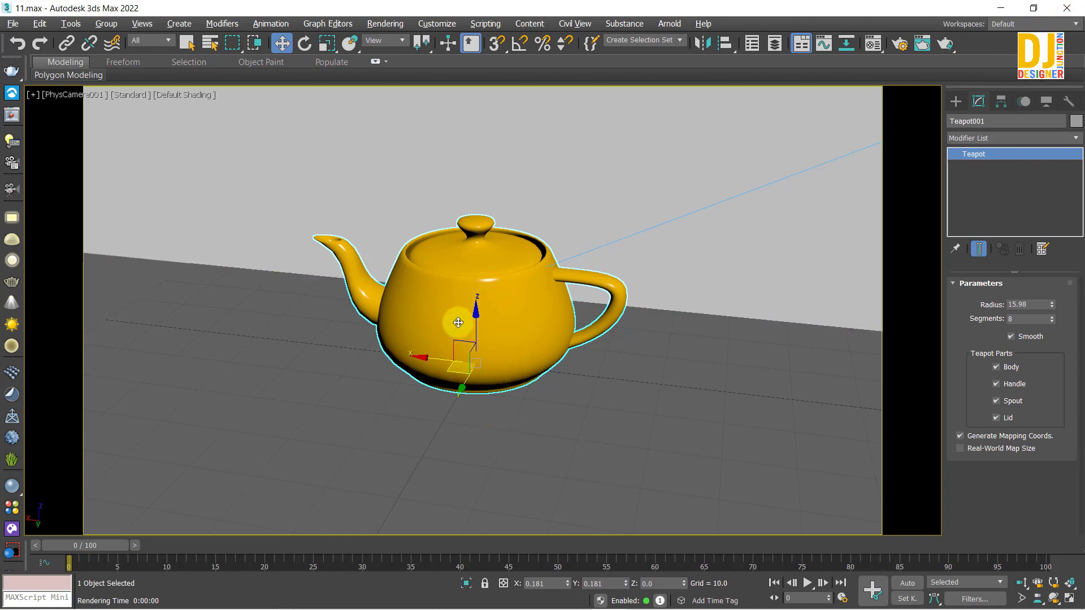
pyautogui.rightClick(456, 305)
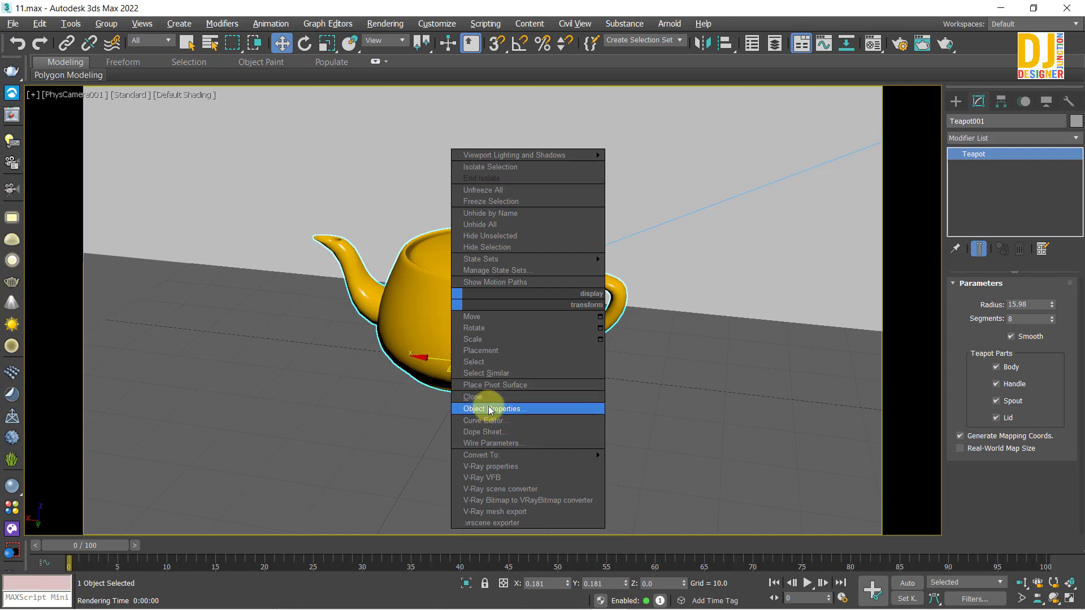
pyautogui.rightClick(436, 294)
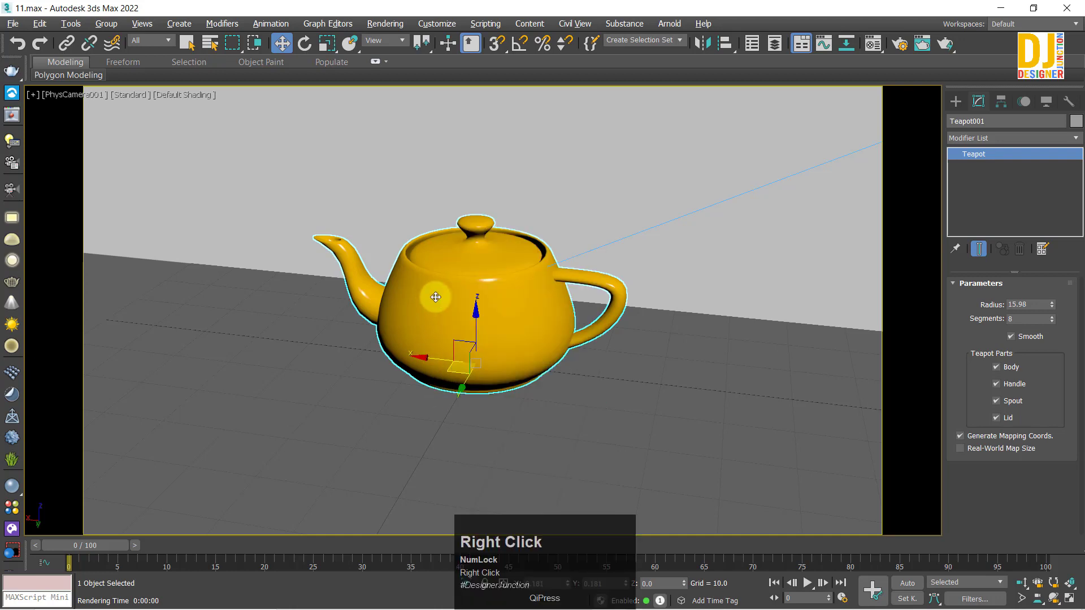
pyautogui.rightClick(473, 316)
pyautogui.click(494, 428)
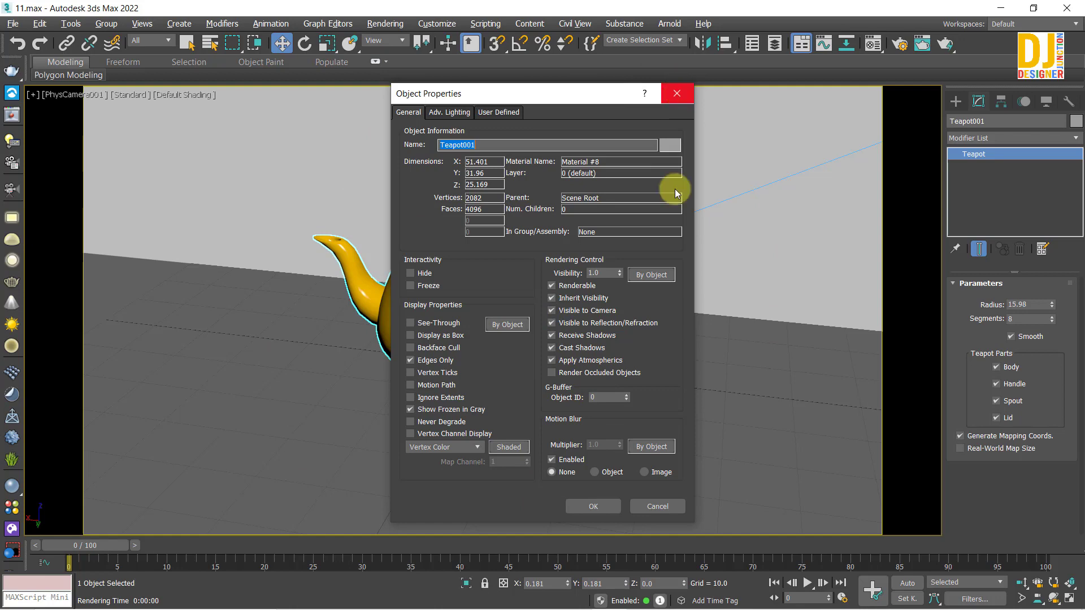
pyautogui.click(676, 92)
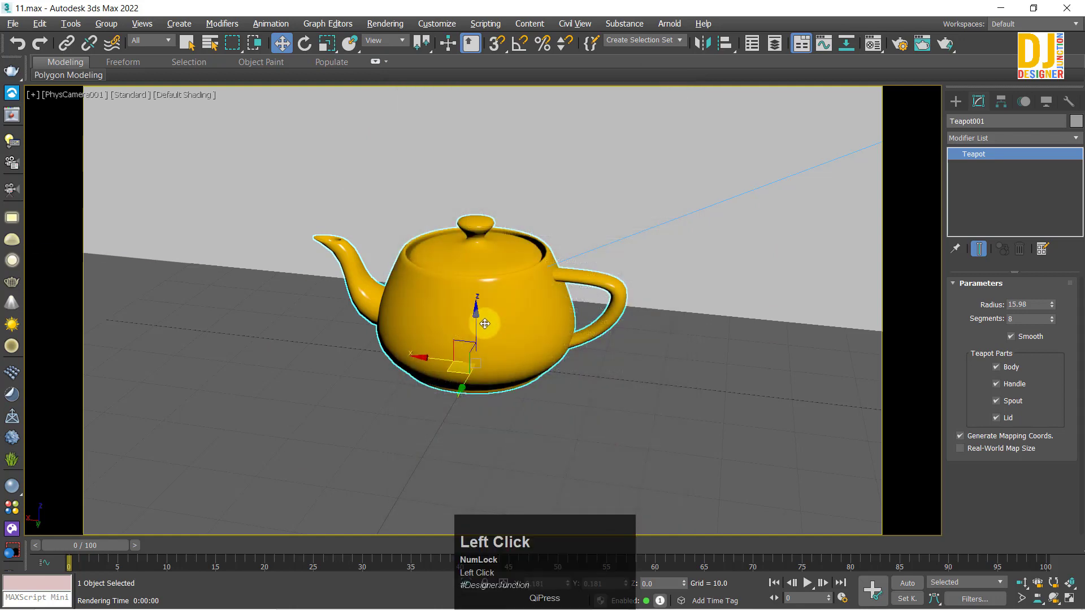
# - Open the teapot's V-Ray object properties and examine the Generate GI and Receive GI values
pyautogui.rightClick(460, 330)
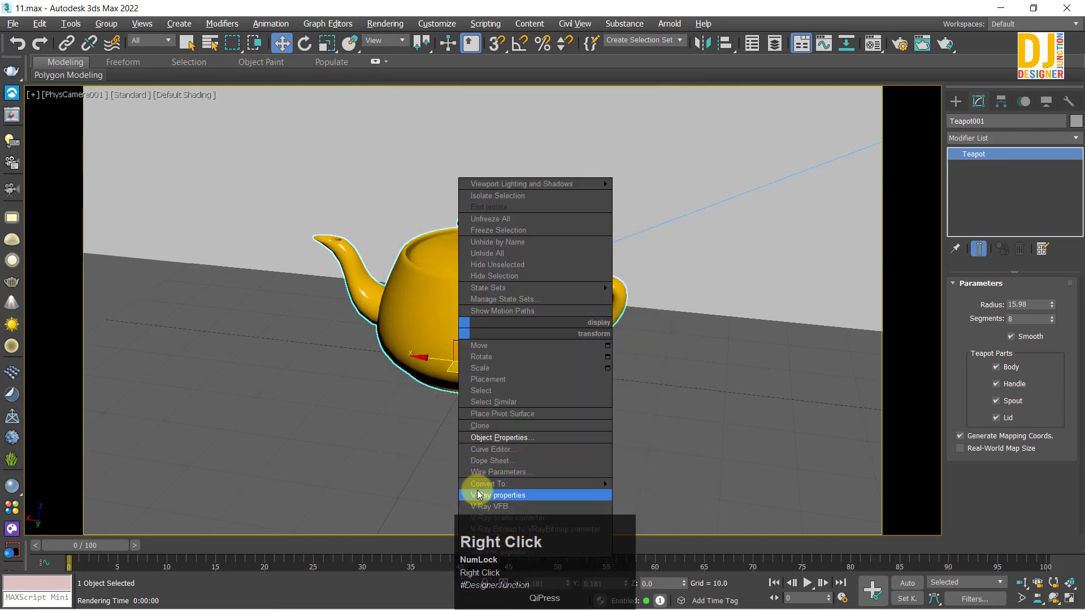
pyautogui.rightClick(452, 260)
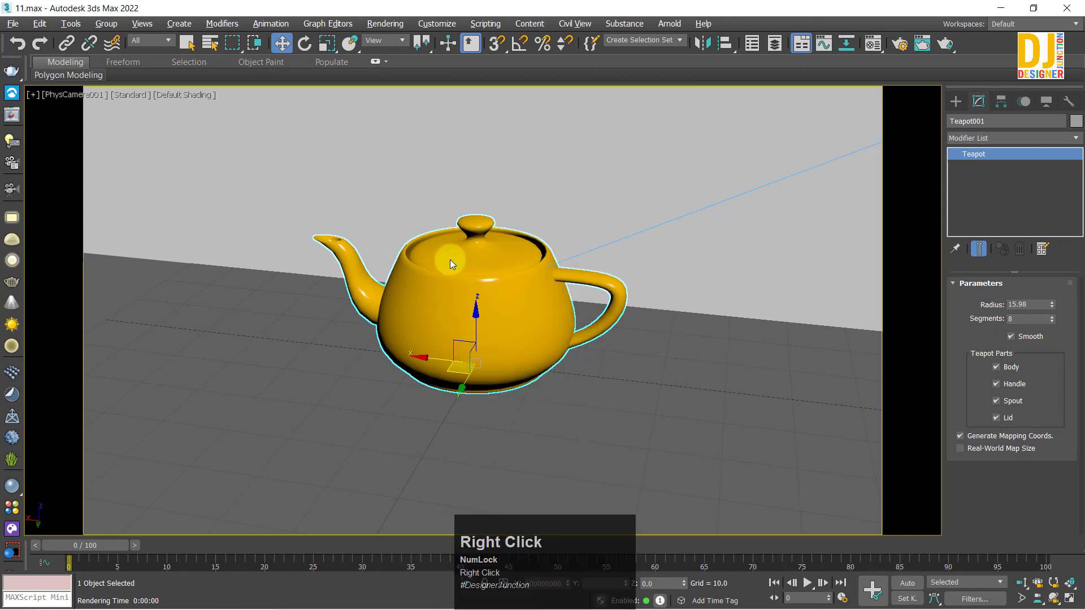
pyautogui.rightClick(486, 247)
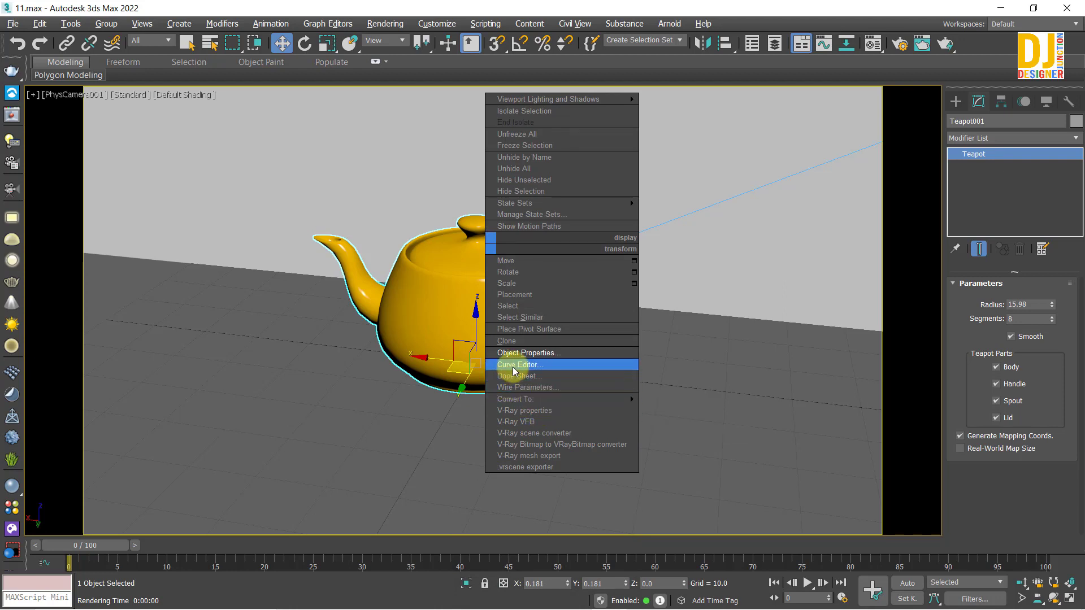
pyautogui.click(507, 417)
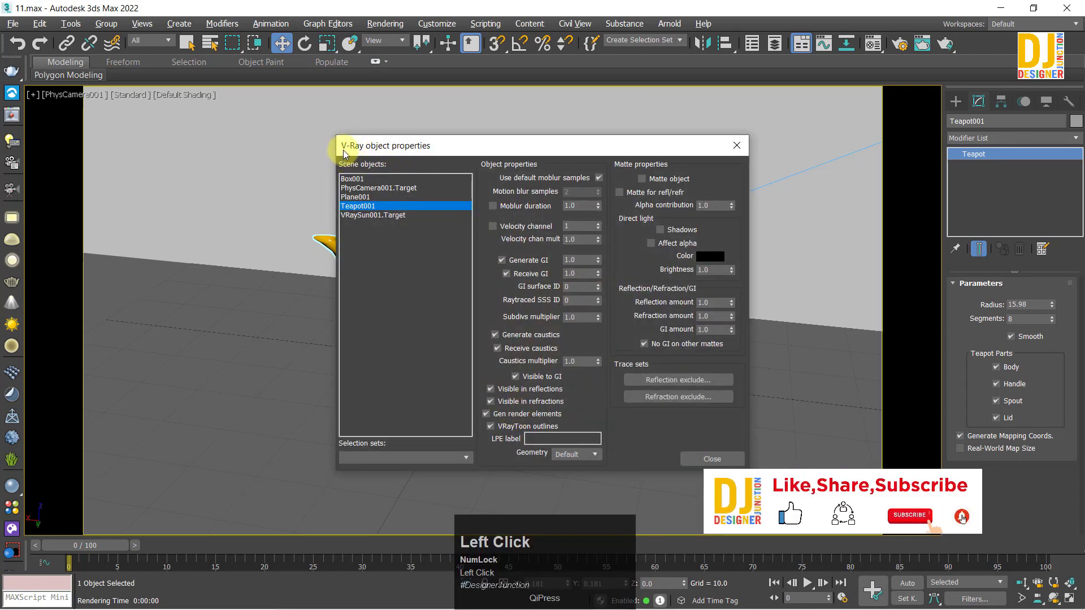
pyautogui.moveTo(344, 151); pyautogui.dragTo(572, 72)
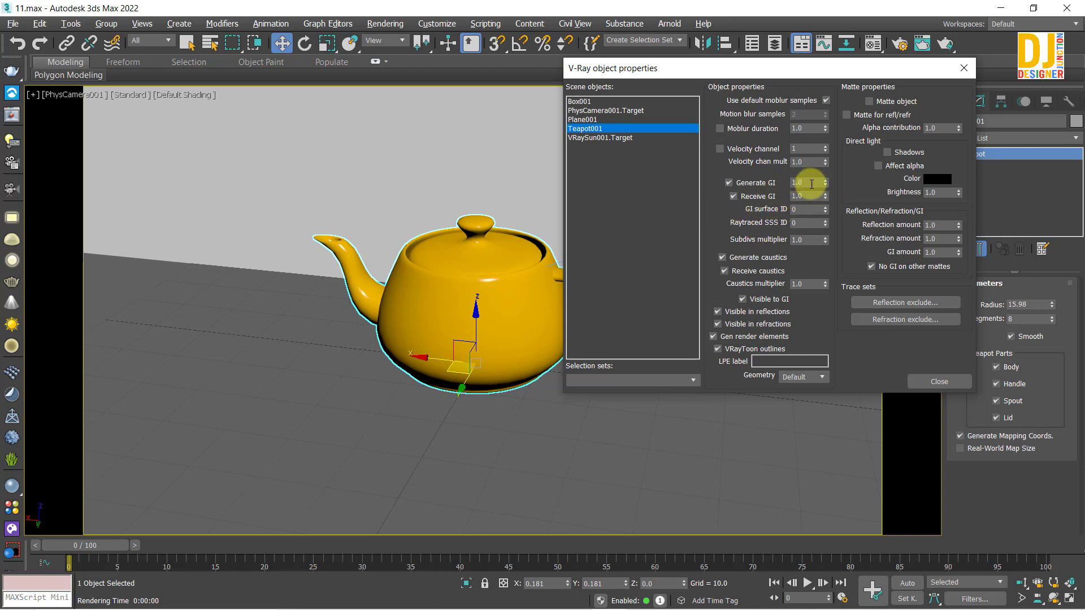
pyautogui.click(809, 196)
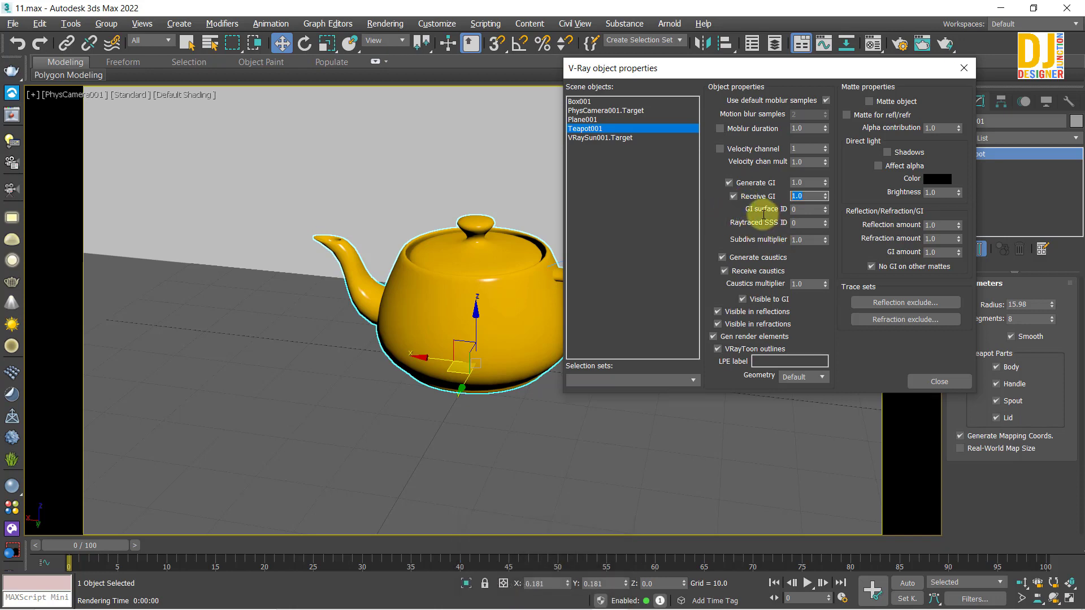
pyautogui.click(809, 182)
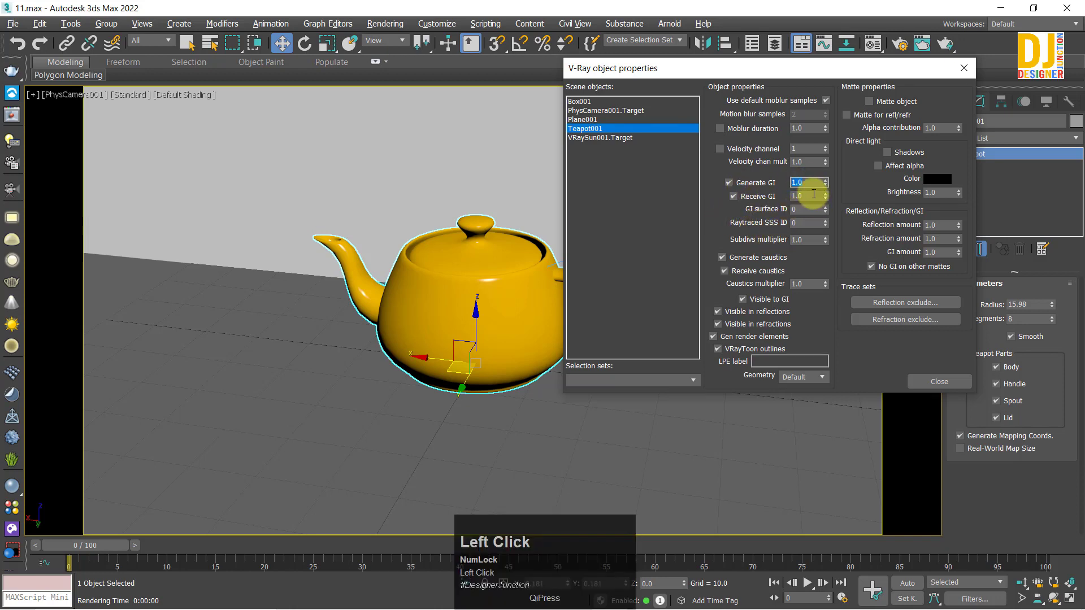
pyautogui.click(814, 195)
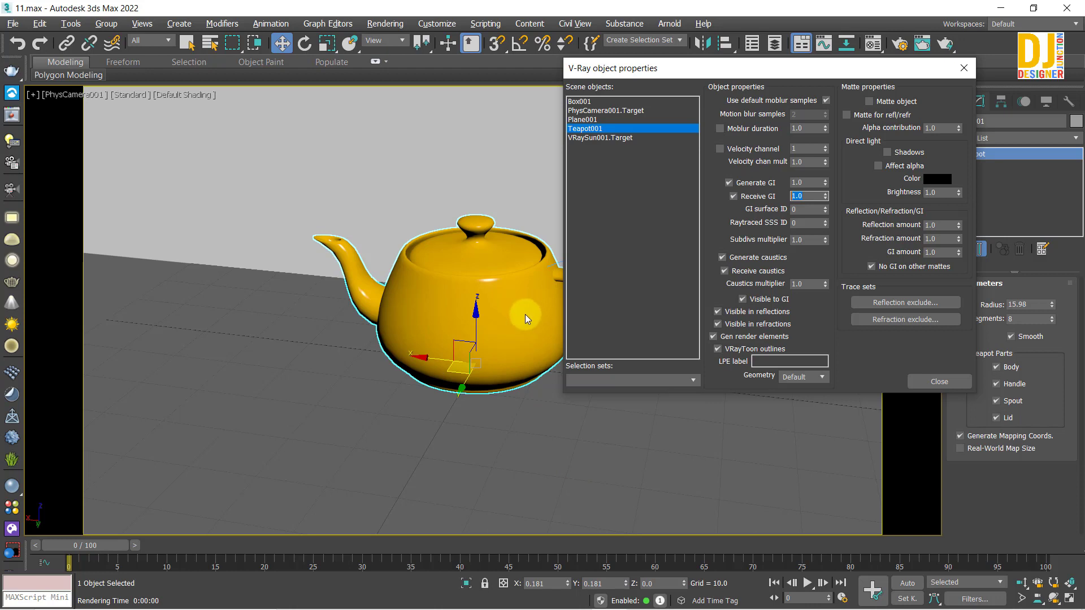
# - Switch the teapot's Visible in reflections option off and back on, and close its V-Ray object properties
pyautogui.click(717, 312)
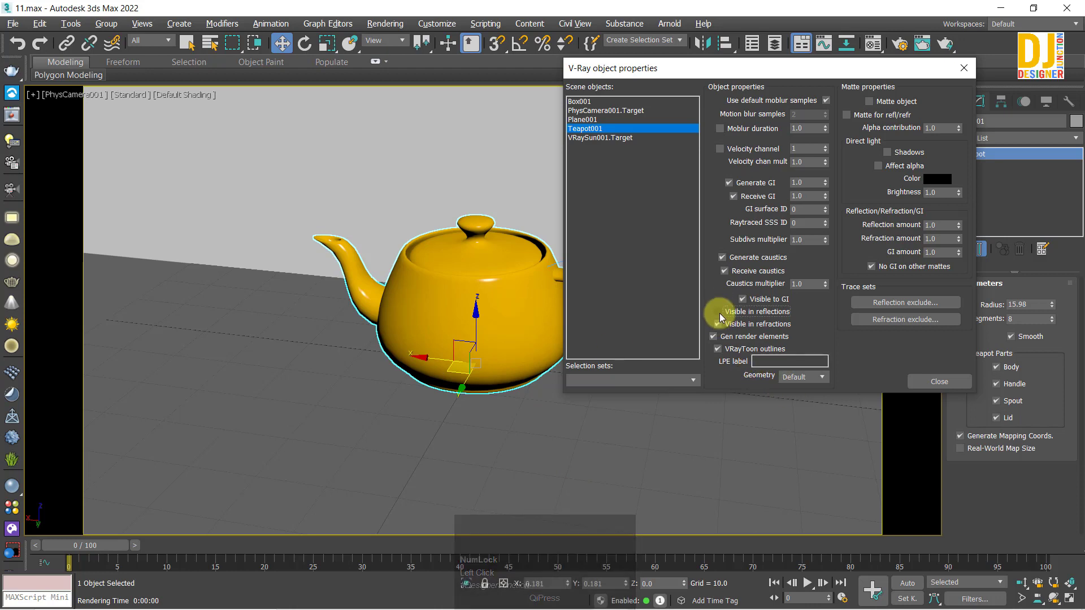
pyautogui.click(718, 312)
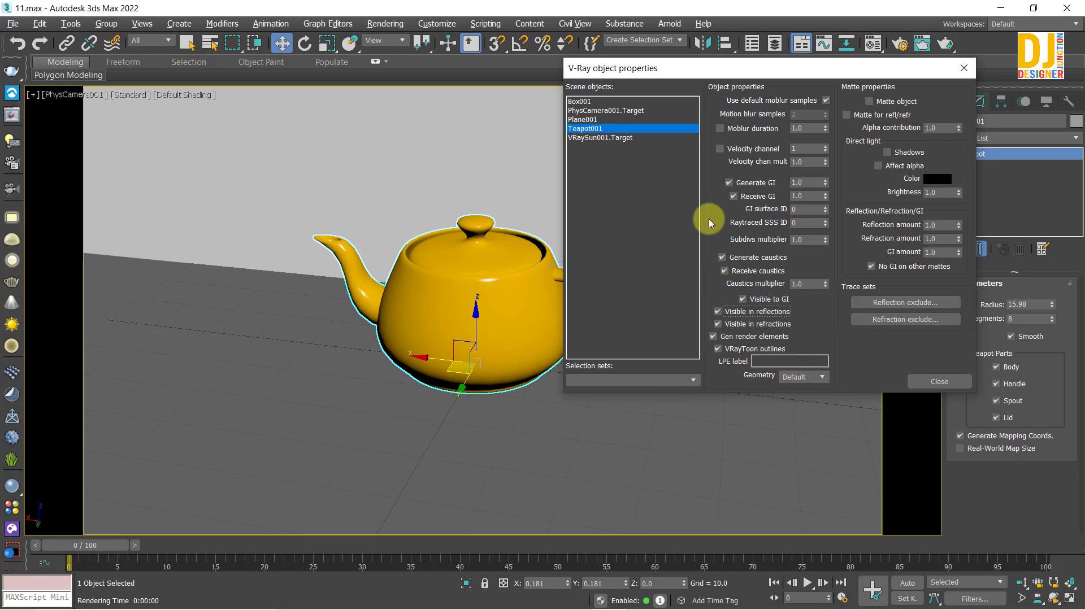
pyautogui.moveTo(568, 70); pyautogui.dragTo(603, 131)
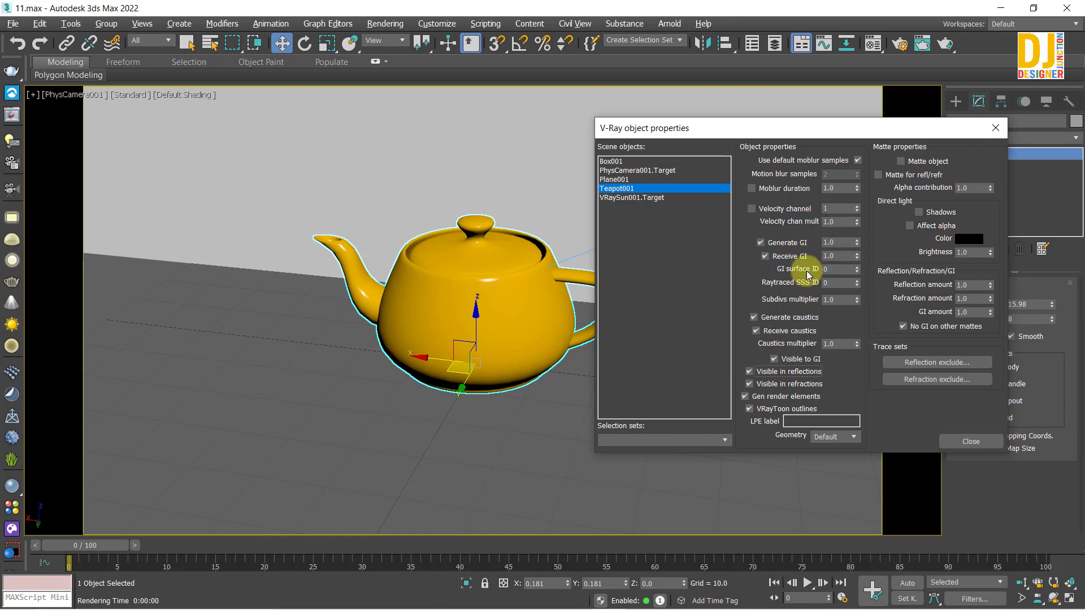
pyautogui.click(996, 127)
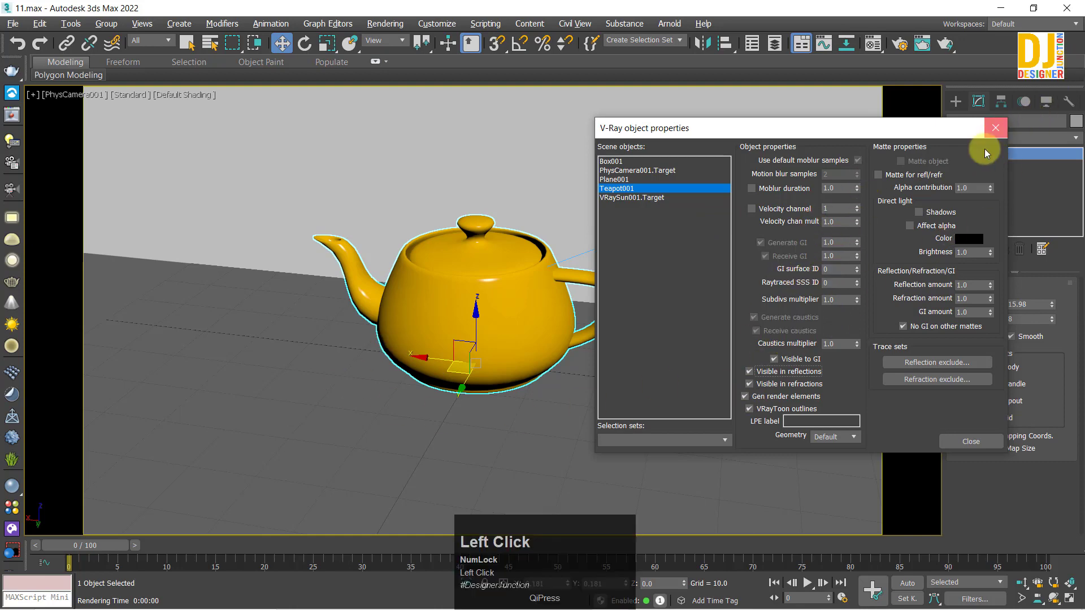
# - Check the scene in the four-view layout, return to the maximized camera view and select the ground plane
pyautogui.click(701, 437)
pyautogui.hotkey('alt', 'w')
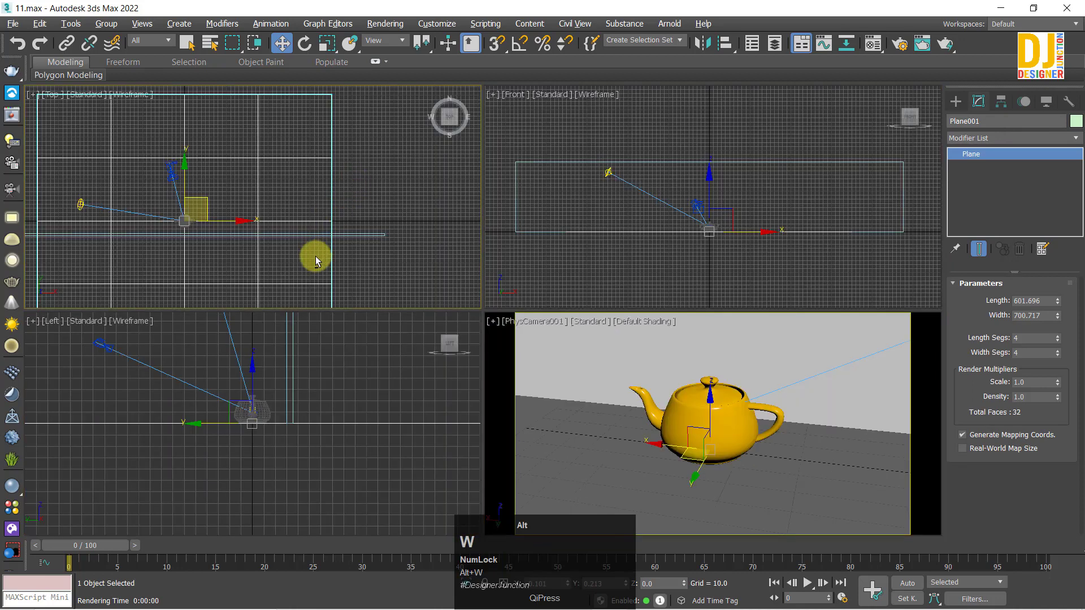
pyautogui.hotkey('alt', 'w')
pyautogui.click(747, 292)
pyautogui.hotkey('alt', 'w')
pyautogui.rightClick(760, 412)
pyautogui.hotkey('alt', 'w')
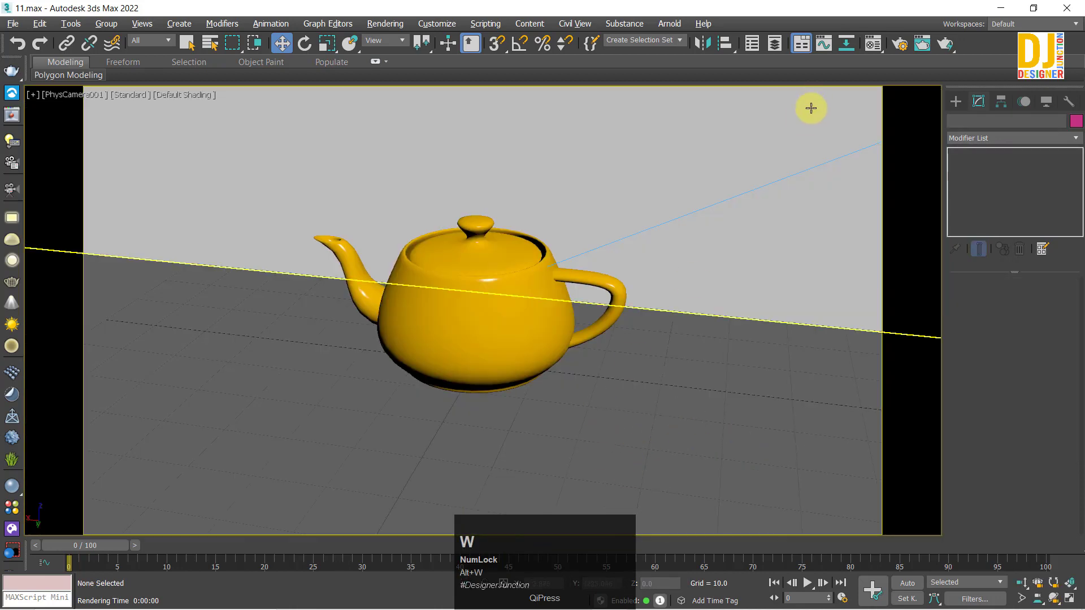
pyautogui.click(661, 392)
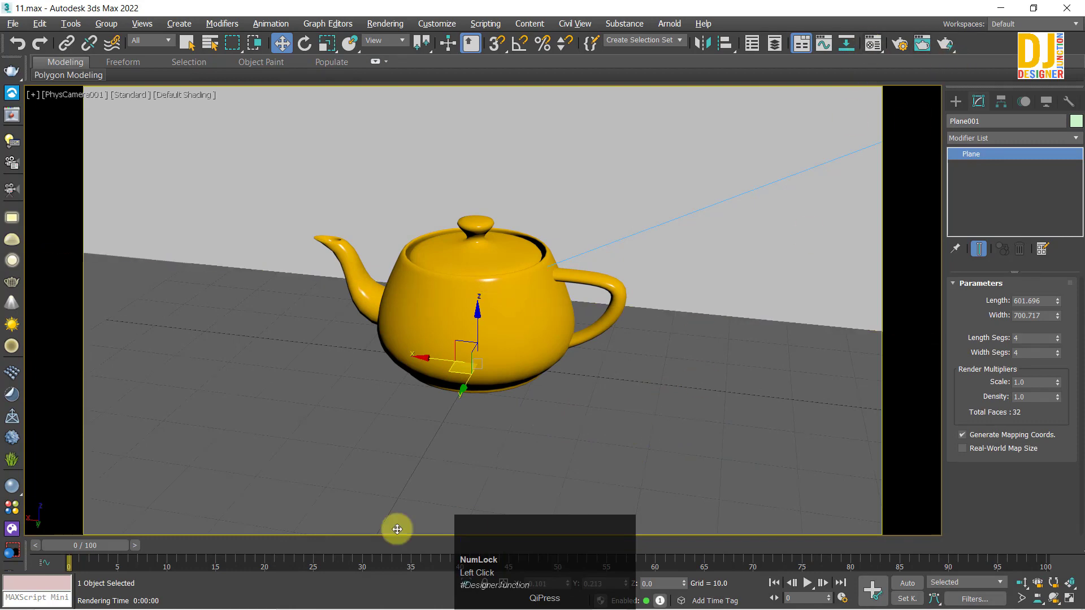
pyautogui.hotkey('alt', 'w')
pyautogui.hotkey('alt', 'w')
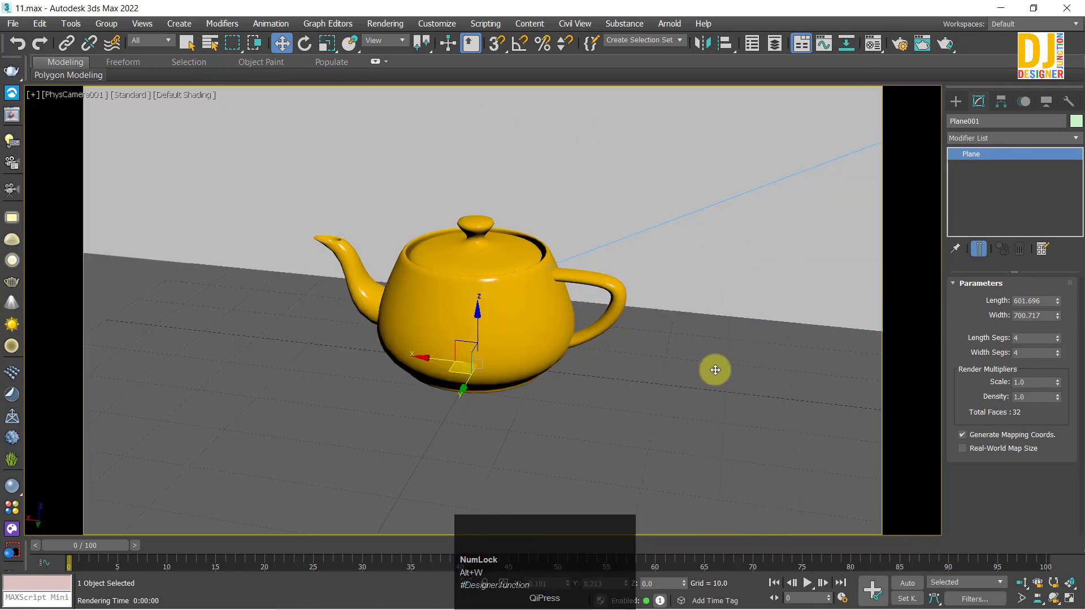
# - Render the camera view with V-Ray and move the frame buffer so the viewport teapot can be reached
pyautogui.hotkey('shift', 'q')
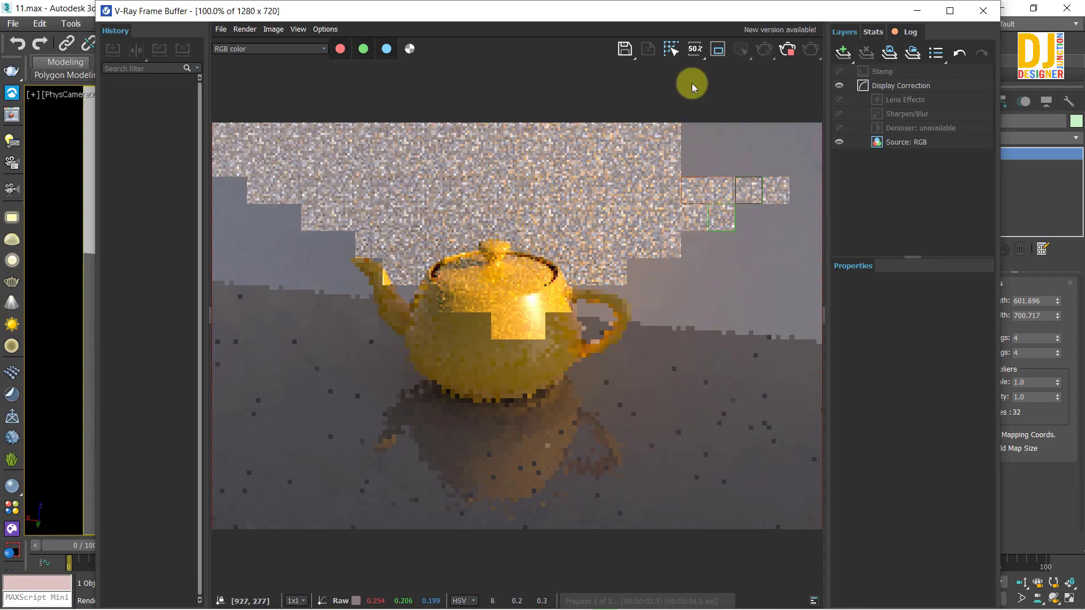
pyautogui.moveTo(642, 12); pyautogui.dragTo(694, 107)
pyautogui.moveTo(670, 56); pyautogui.dragTo(488, 284)
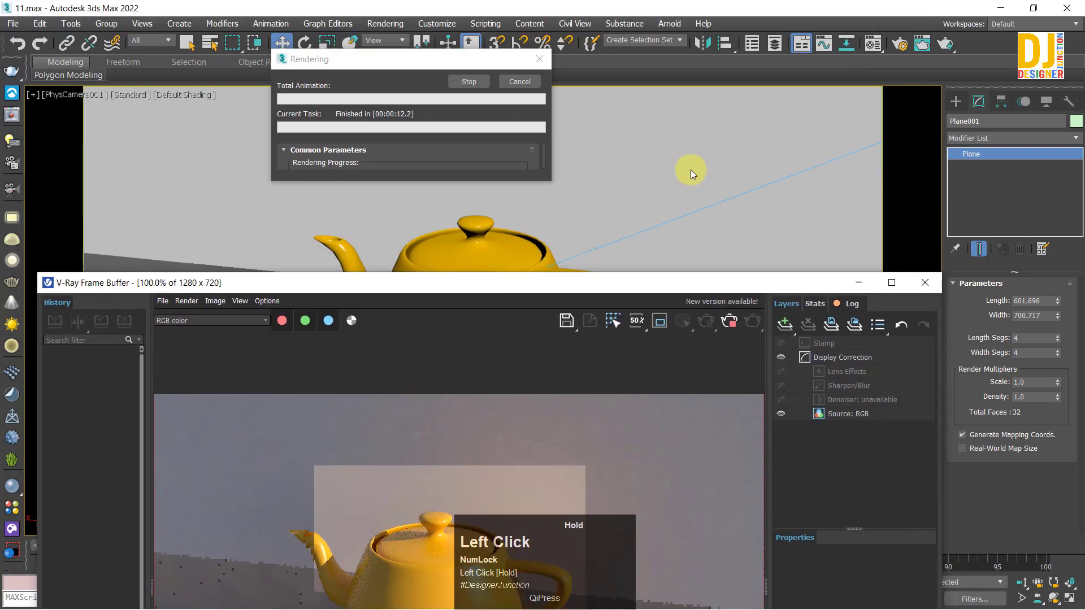
# - Select the teapot, view its V-Ray object properties and close them without changes
pyautogui.rightClick(703, 176)
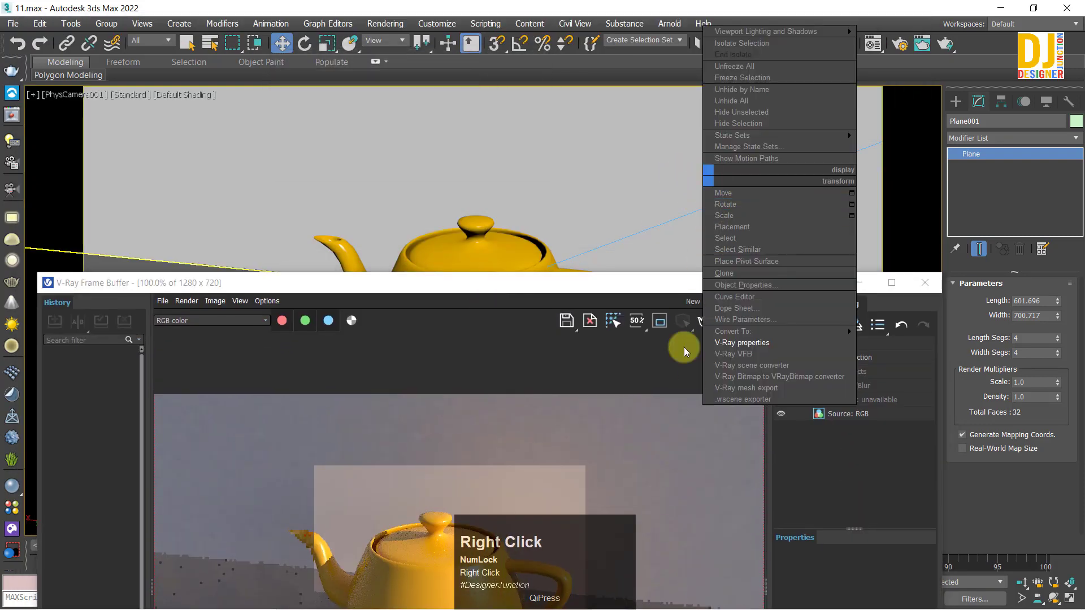
pyautogui.click(497, 256)
pyautogui.rightClick(495, 251)
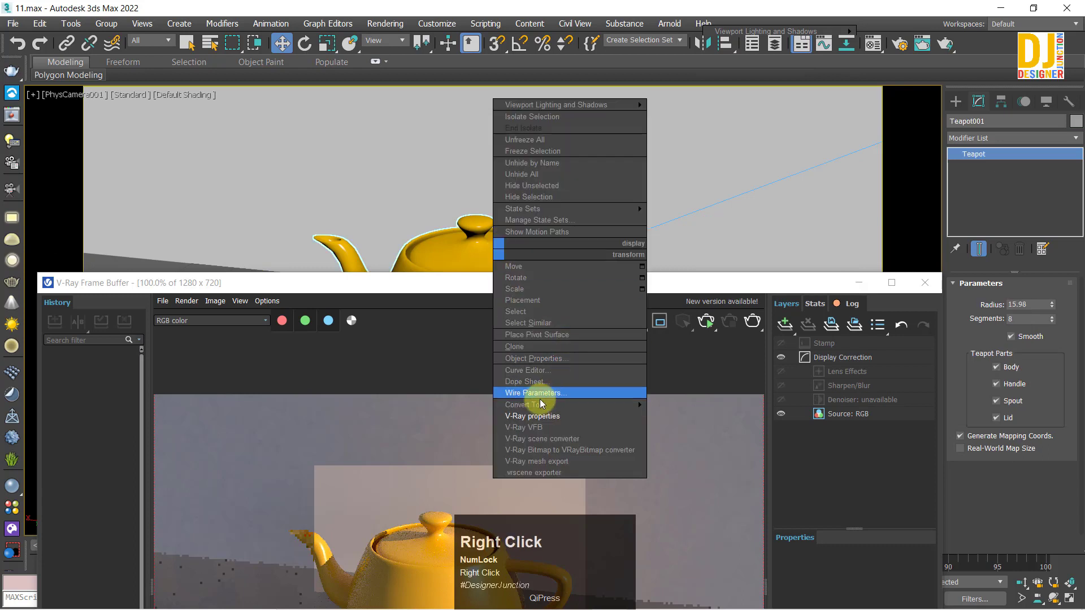
pyautogui.click(525, 418)
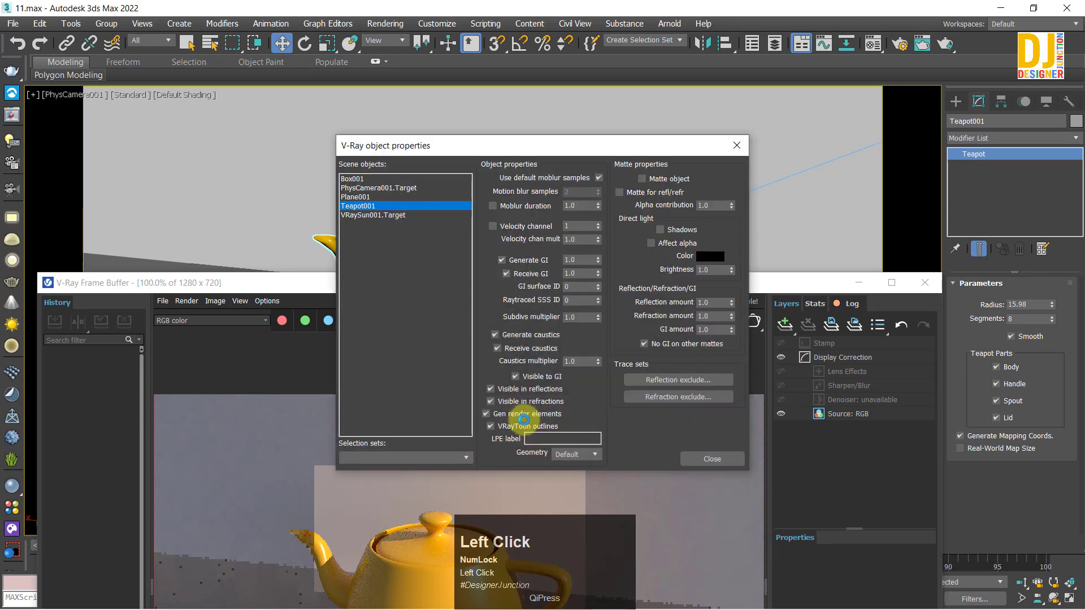
pyautogui.moveTo(523, 157); pyautogui.dragTo(912, 70)
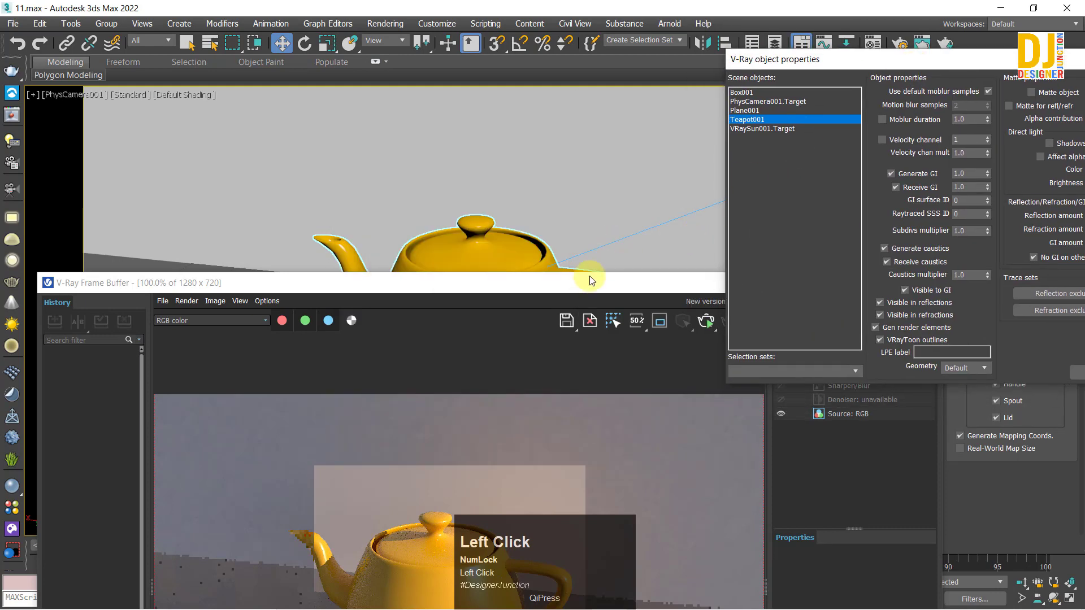
pyautogui.moveTo(985, 67); pyautogui.dragTo(841, 58)
pyautogui.click(986, 52)
# - Start V-Ray interactive rendering and place the frame buffer beside the viewport so the teapot handle remains accessible
pyautogui.moveTo(567, 285); pyautogui.dragTo(550, 37)
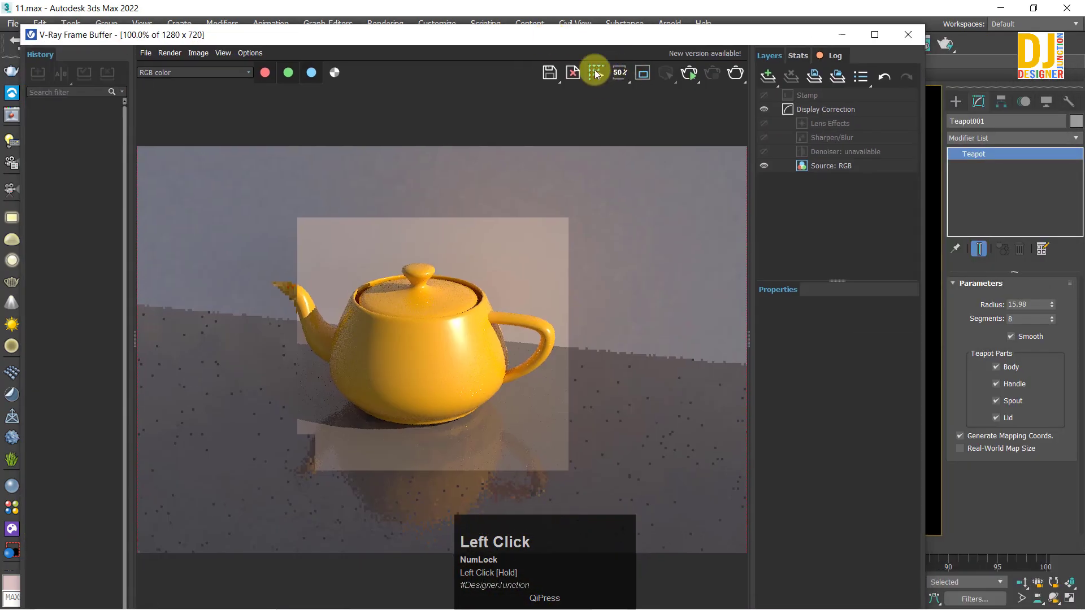
pyautogui.click(908, 35)
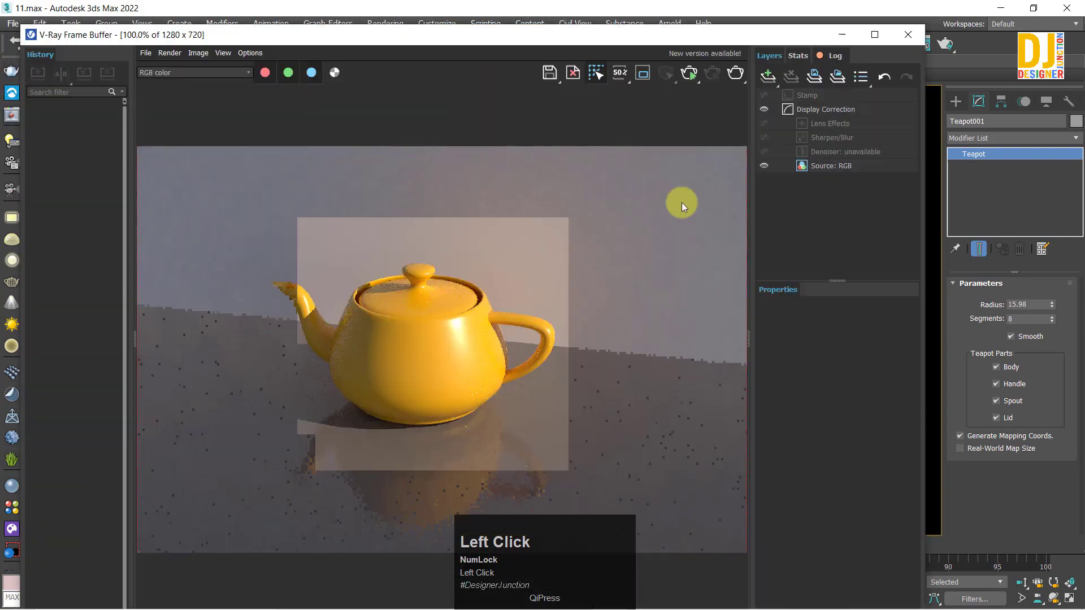
pyautogui.click(689, 73)
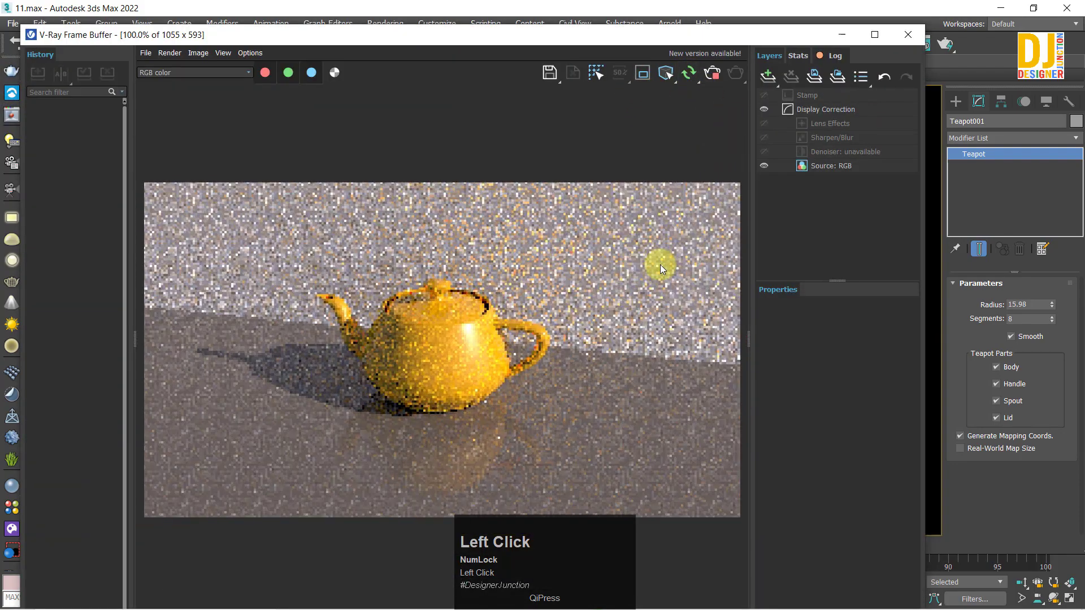
pyautogui.moveTo(632, 44); pyautogui.dragTo(404, 39)
pyautogui.moveTo(537, 44); pyautogui.dragTo(721, 354)
pyautogui.moveTo(483, 75); pyautogui.dragTo(439, 56)
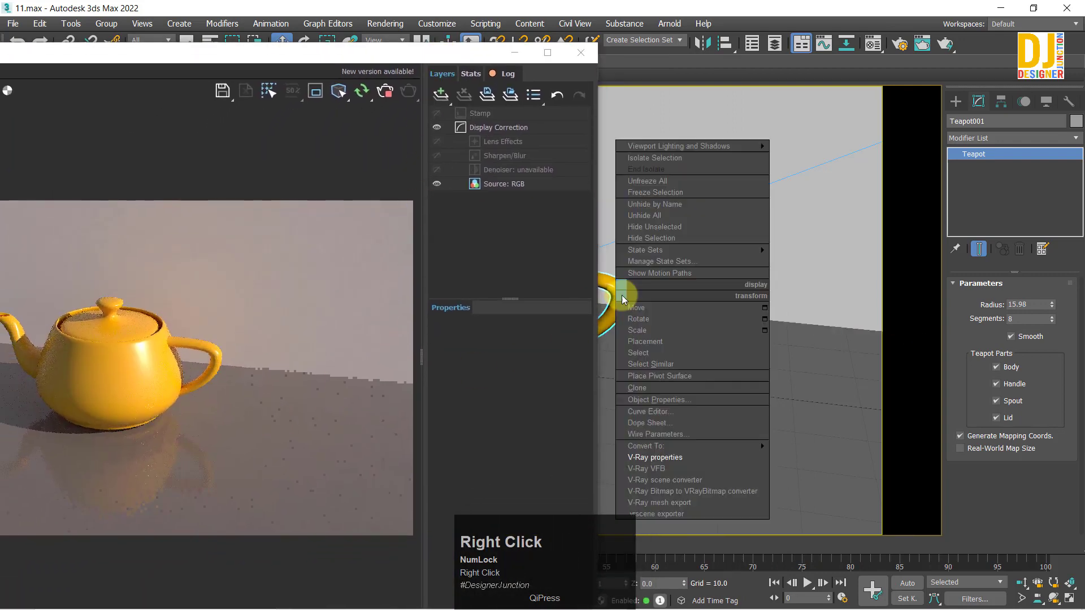
# - Turn off Visible in reflections in the teapot's V-Ray object properties
pyautogui.rightClick(621, 292)
pyautogui.click(648, 458)
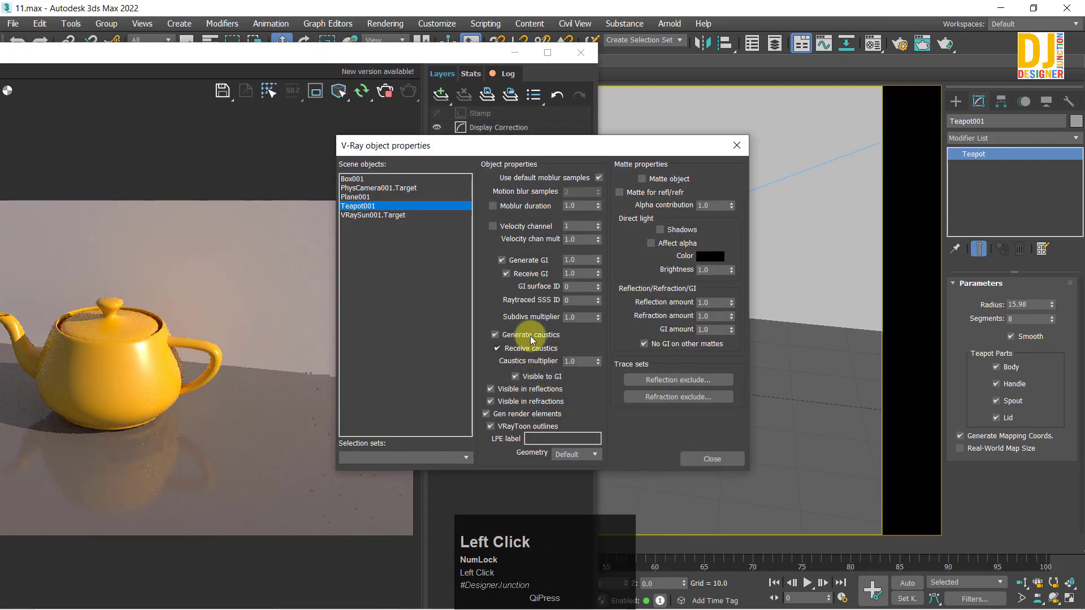
pyautogui.click(491, 389)
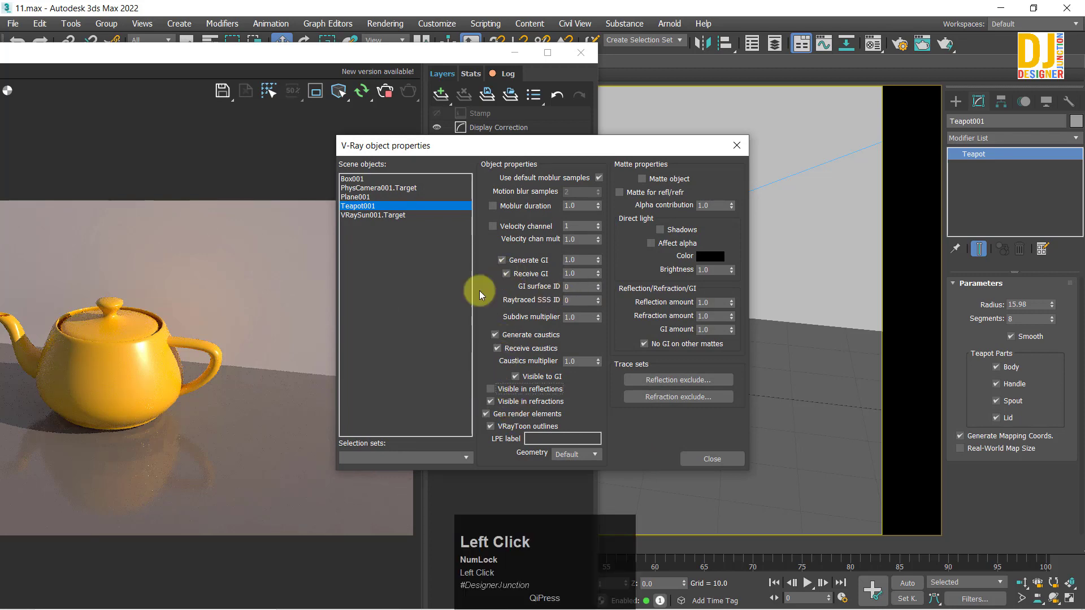
# - Close the teapot's V-Ray object properties and reposition the frame buffer so the whole rendered teapot is in view
pyautogui.moveTo(400, 151); pyautogui.dragTo(644, 63)
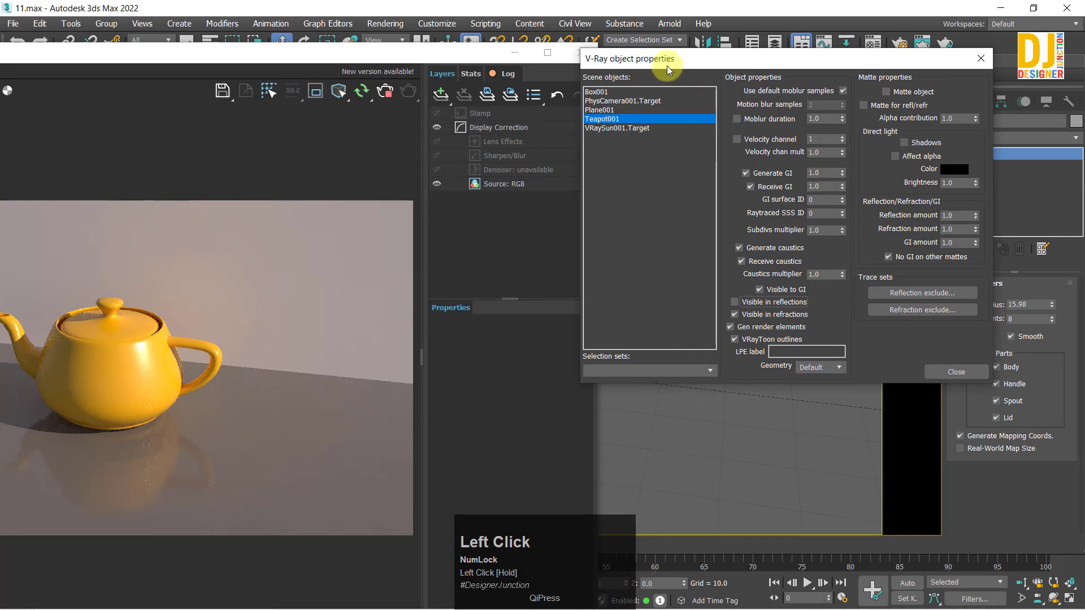
pyautogui.moveTo(659, 58); pyautogui.dragTo(649, 86)
pyautogui.click(938, 401)
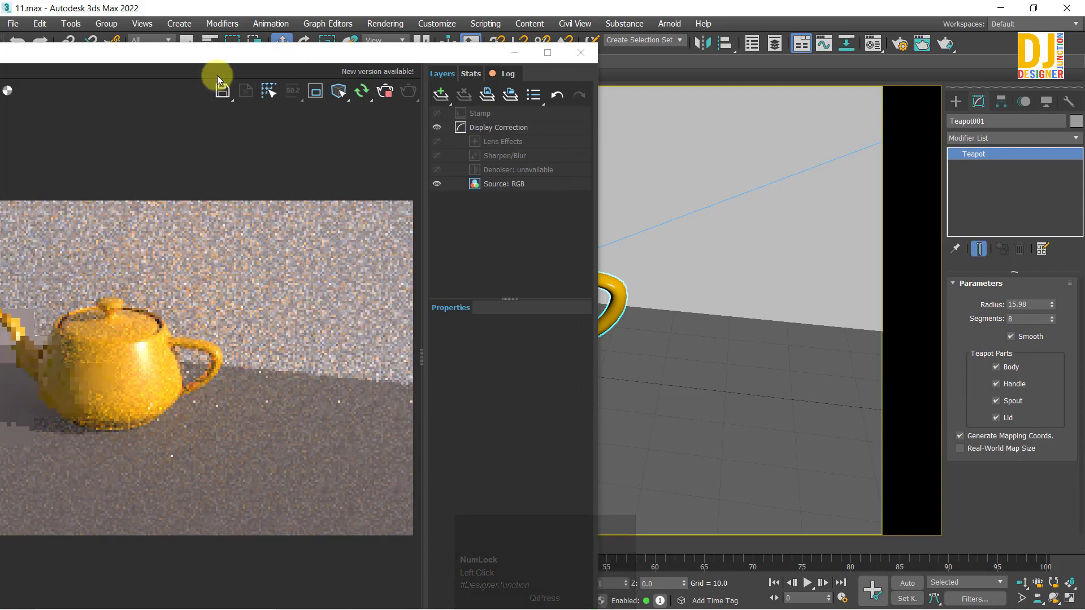
pyautogui.moveTo(211, 55); pyautogui.dragTo(744, 467)
pyautogui.moveTo(320, 37); pyautogui.dragTo(330, 33)
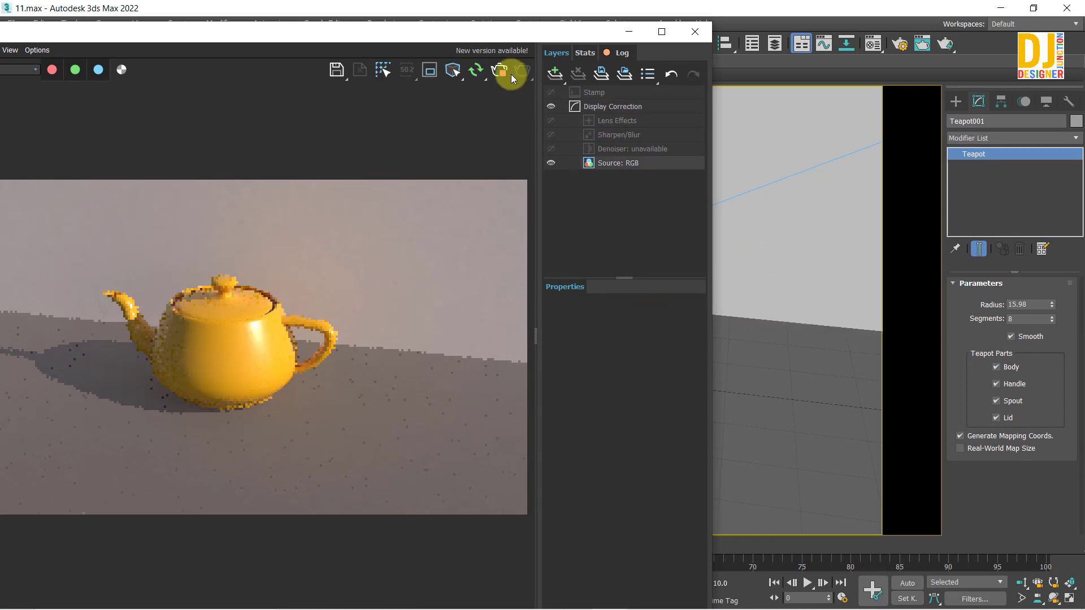
# - Turn Visible in reflections back on in the teapot's V-Ray object properties and close the dialog
pyautogui.rightClick(788, 192)
pyautogui.click(808, 352)
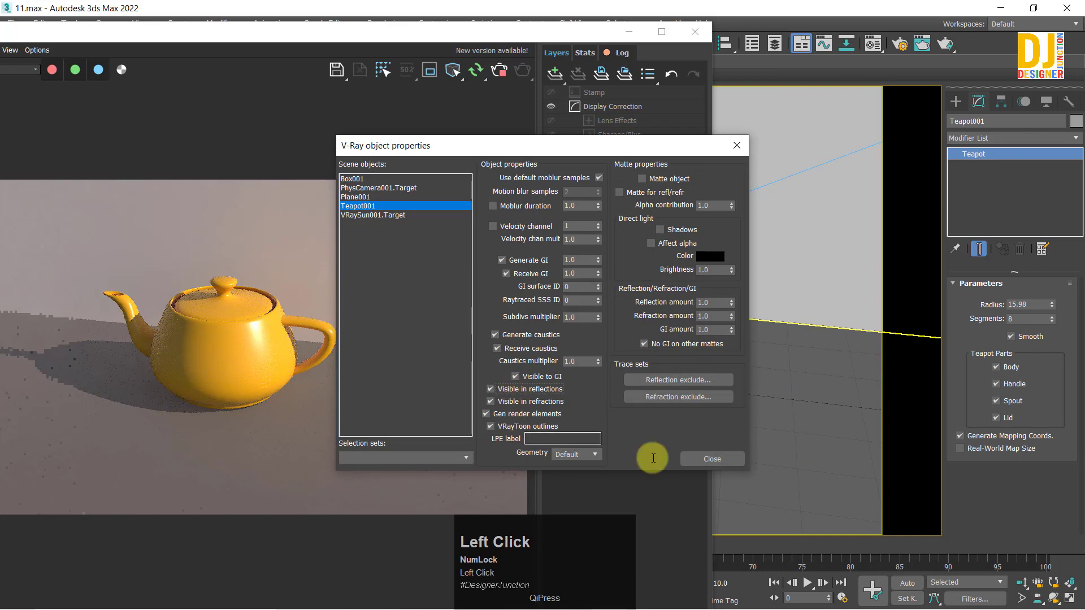
pyautogui.click(694, 459)
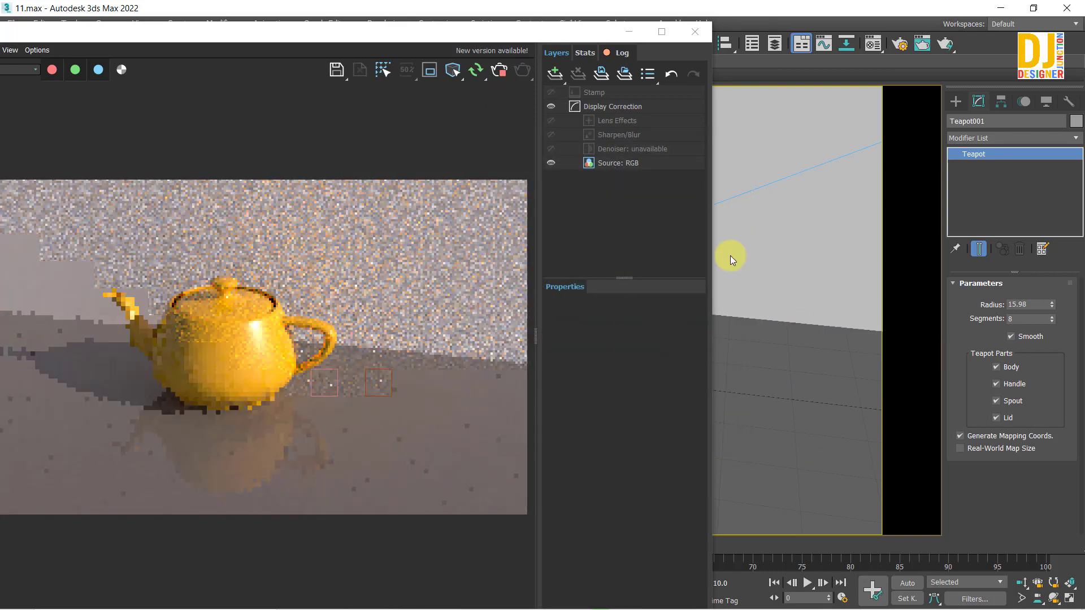
# - Set the teapot's Generate GI multiplier to 2.0 in its V-Ray object properties, keeping the dialog clear of the render
pyautogui.rightClick(770, 363)
pyautogui.click(776, 412)
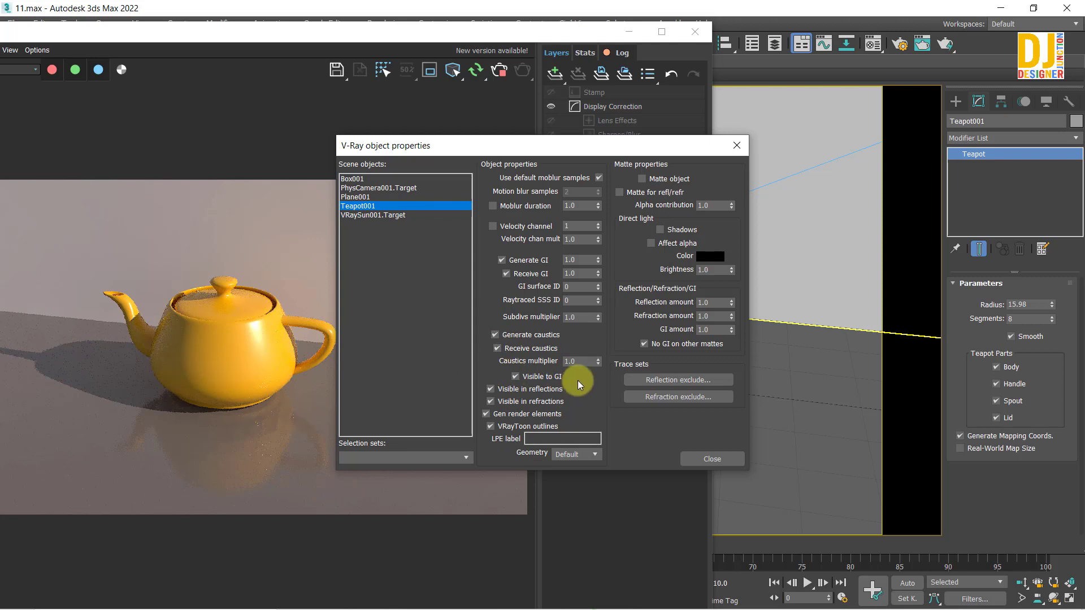
pyautogui.click(582, 362)
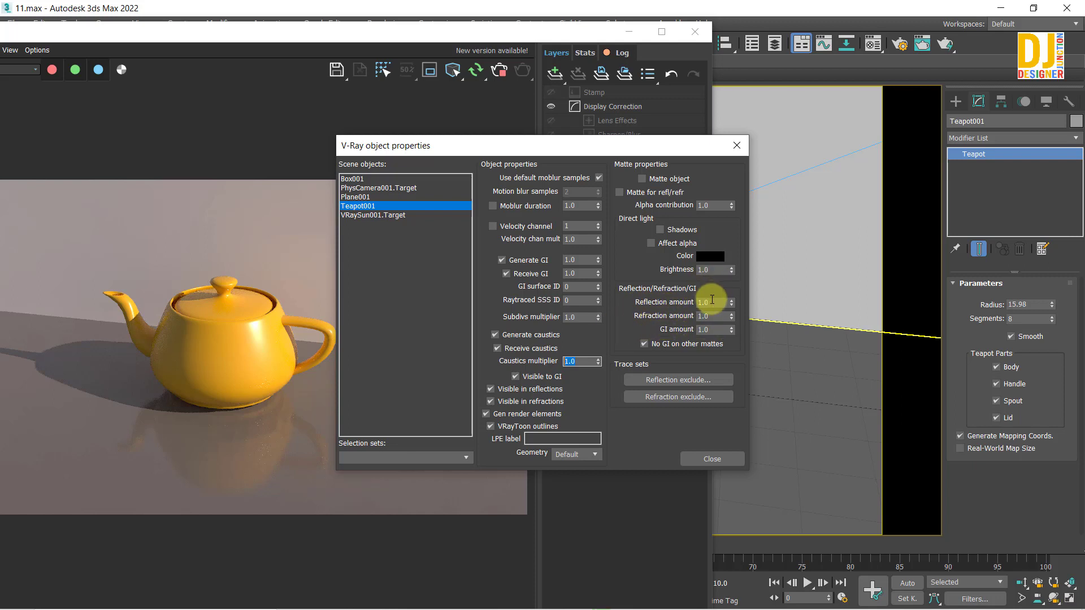
pyautogui.click(712, 301)
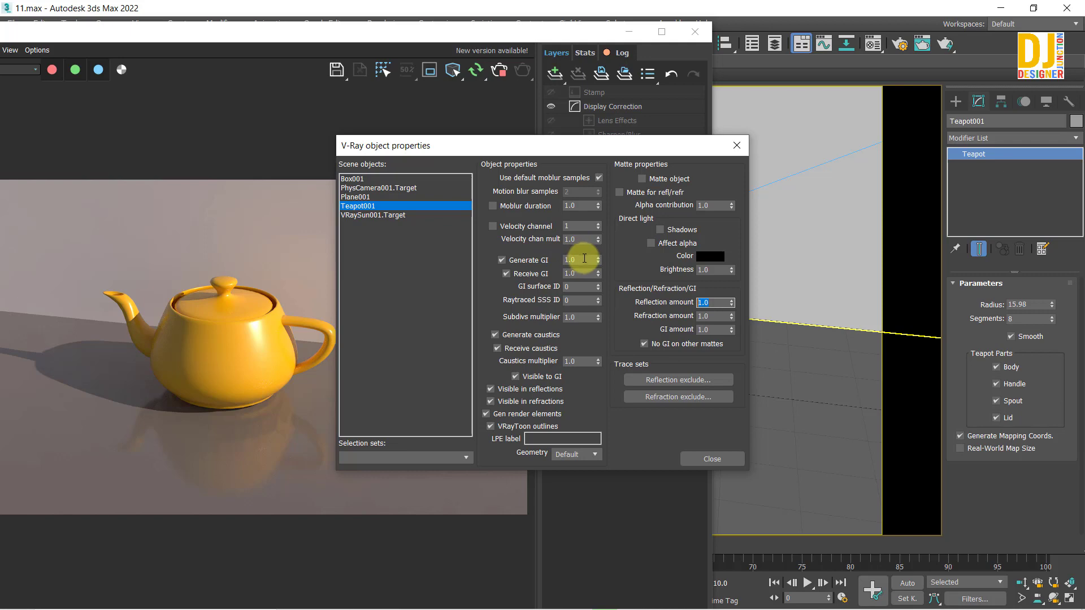
pyautogui.click(578, 273)
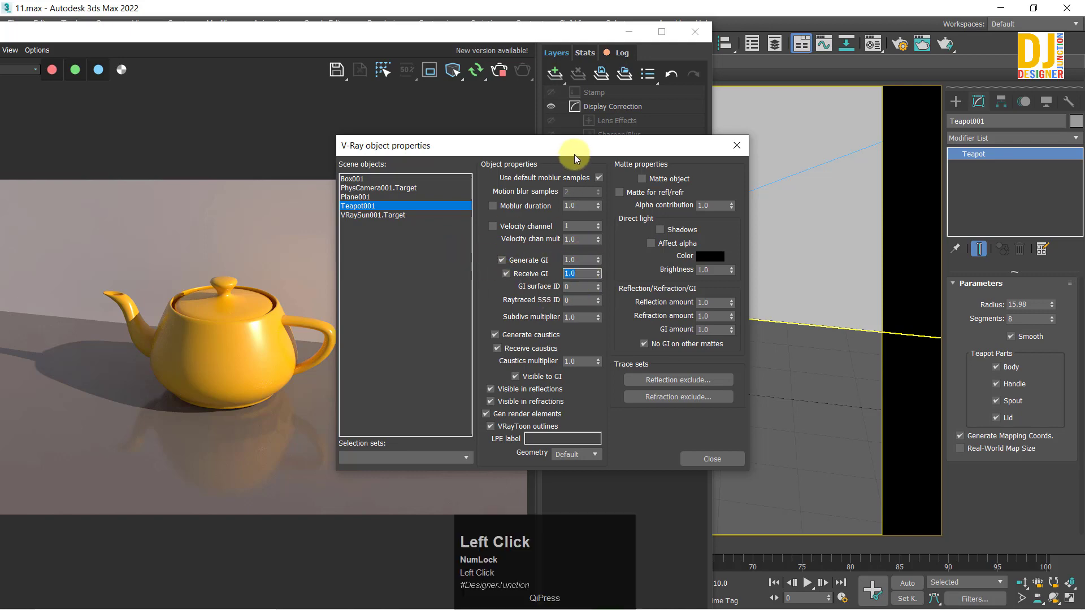
pyautogui.moveTo(575, 157); pyautogui.dragTo(865, 137)
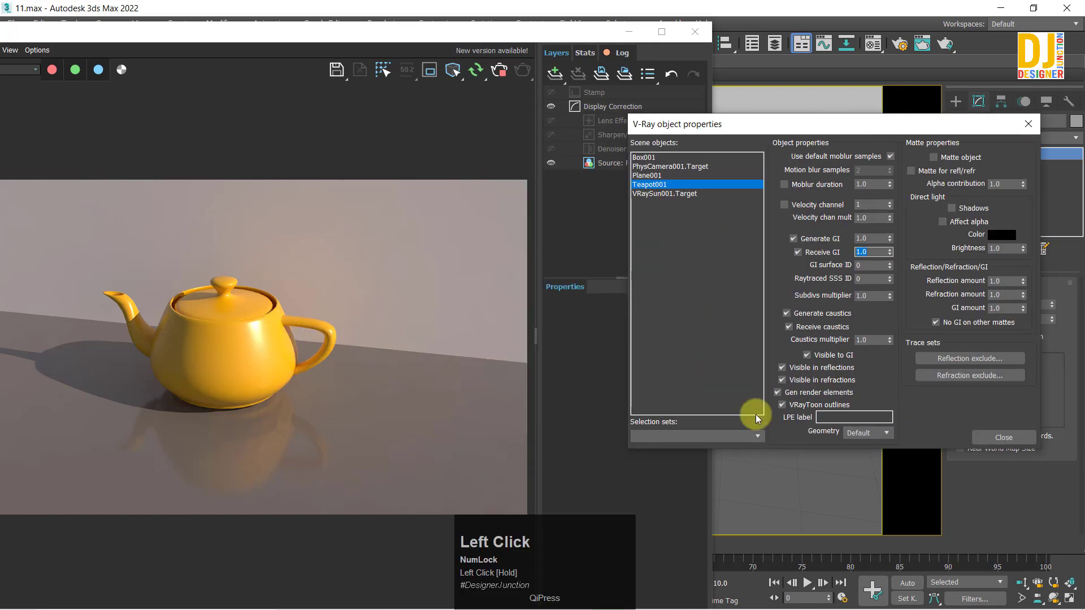
pyautogui.click(873, 238)
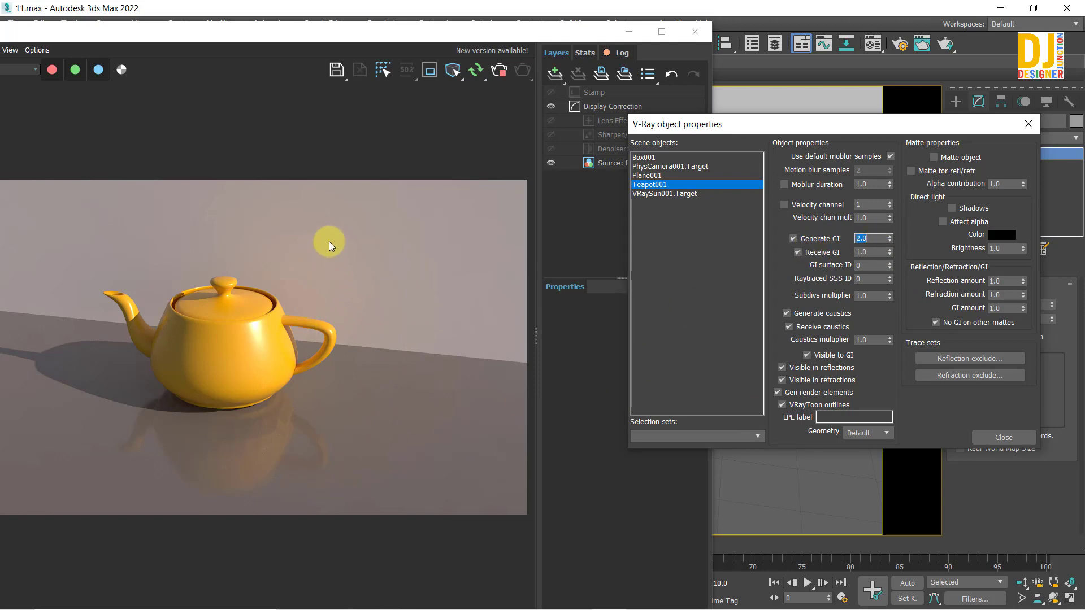
pyautogui.click(320, 30)
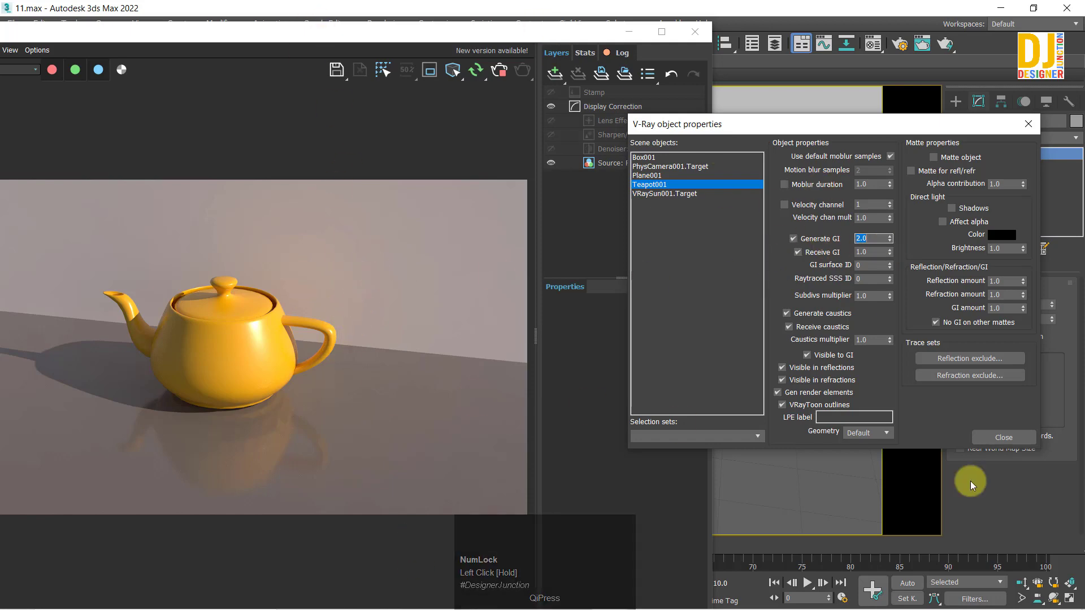
pyautogui.click(992, 441)
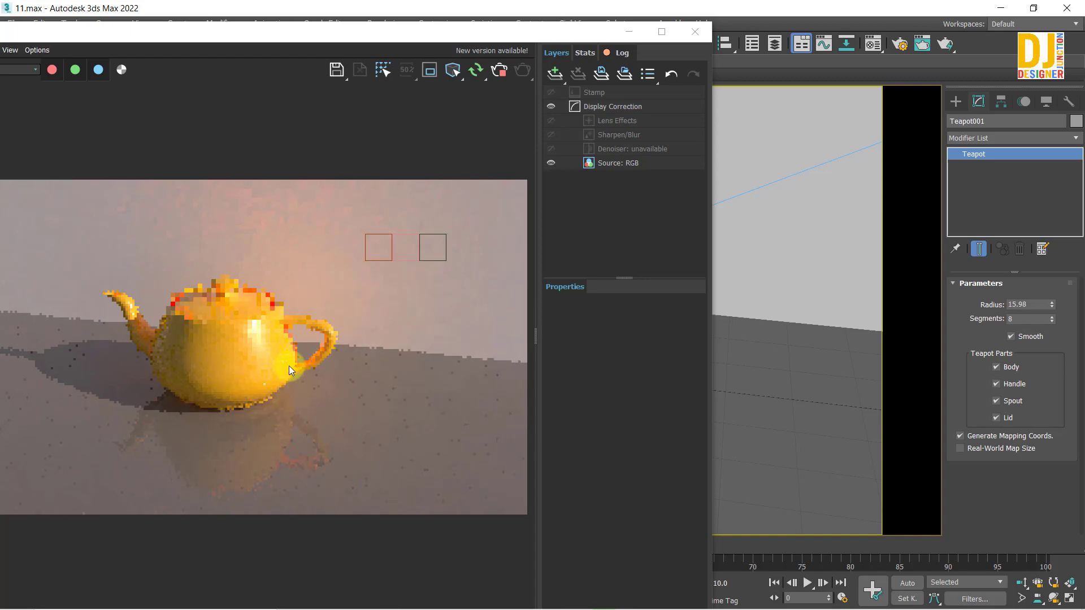
# - Raise the teapot's Generate GI multiplier to 4.0 in its V-Ray object properties
pyautogui.rightClick(783, 255)
pyautogui.click(800, 417)
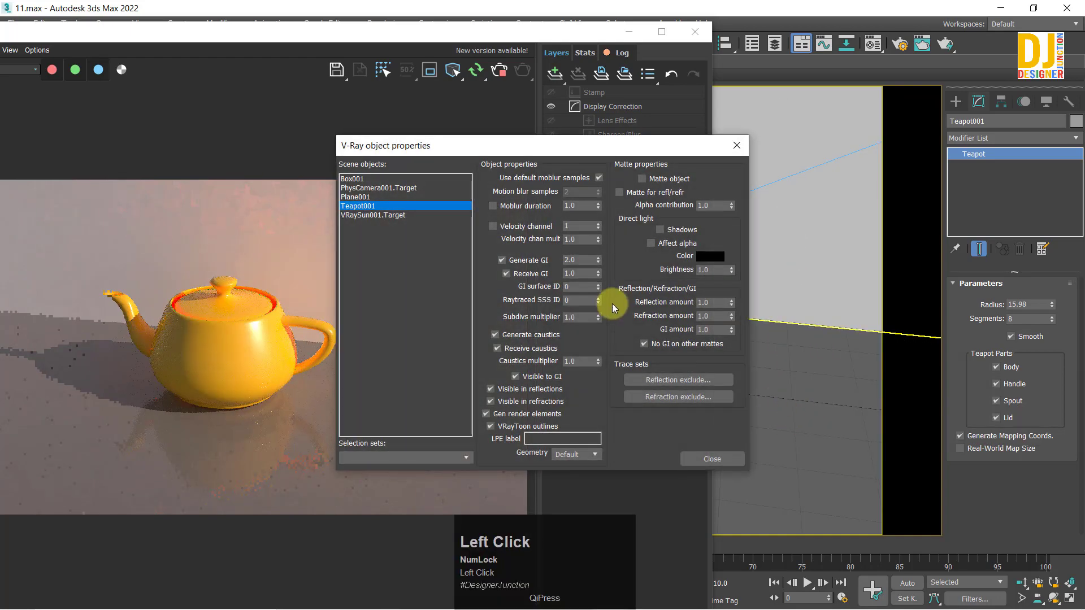
pyautogui.moveTo(558, 149); pyautogui.dragTo(808, 85)
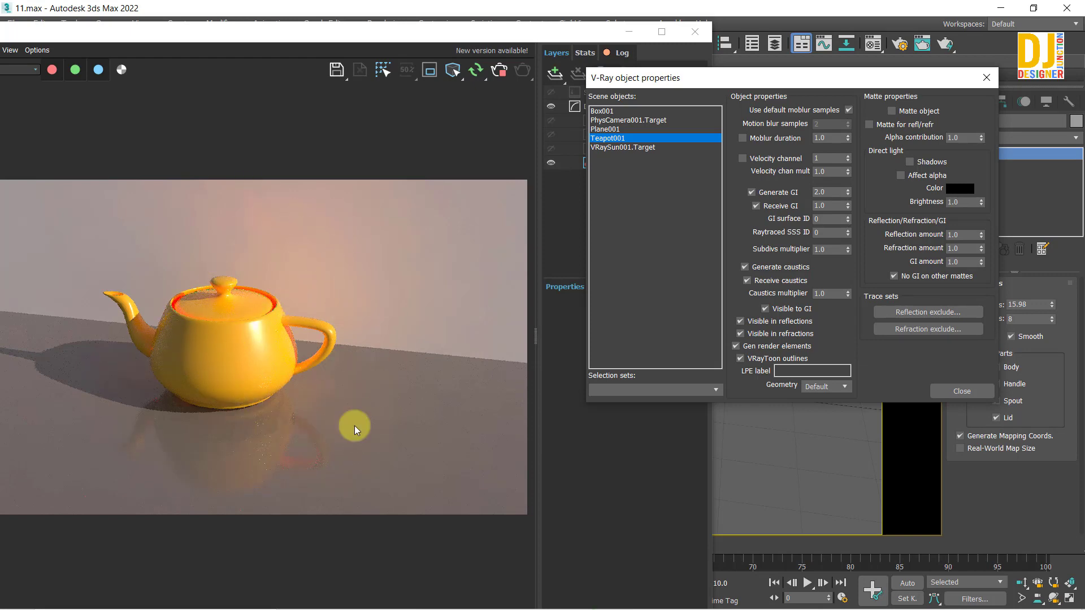
pyautogui.click(830, 192)
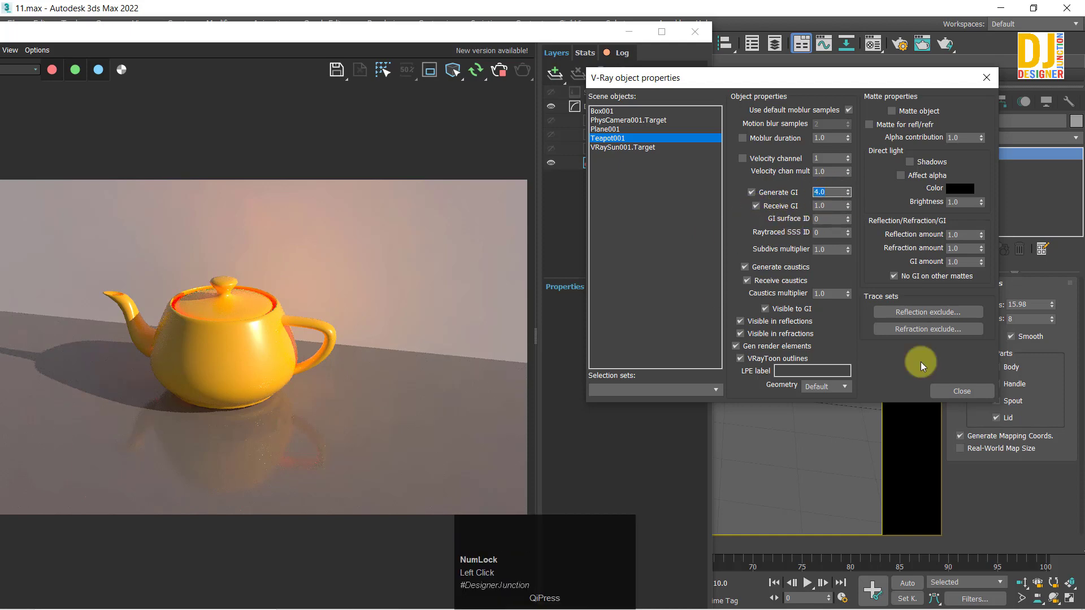
pyautogui.click(945, 395)
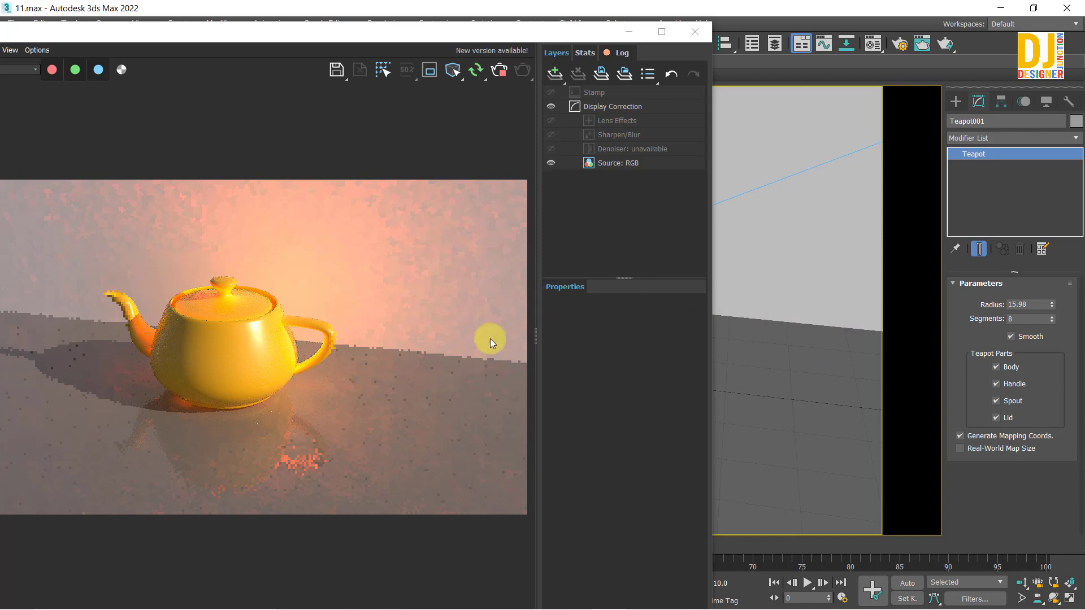
# - Reset the teapot's Generate GI multiplier to 1.0 and close its V-Ray object properties
pyautogui.rightClick(775, 283)
pyautogui.click(799, 445)
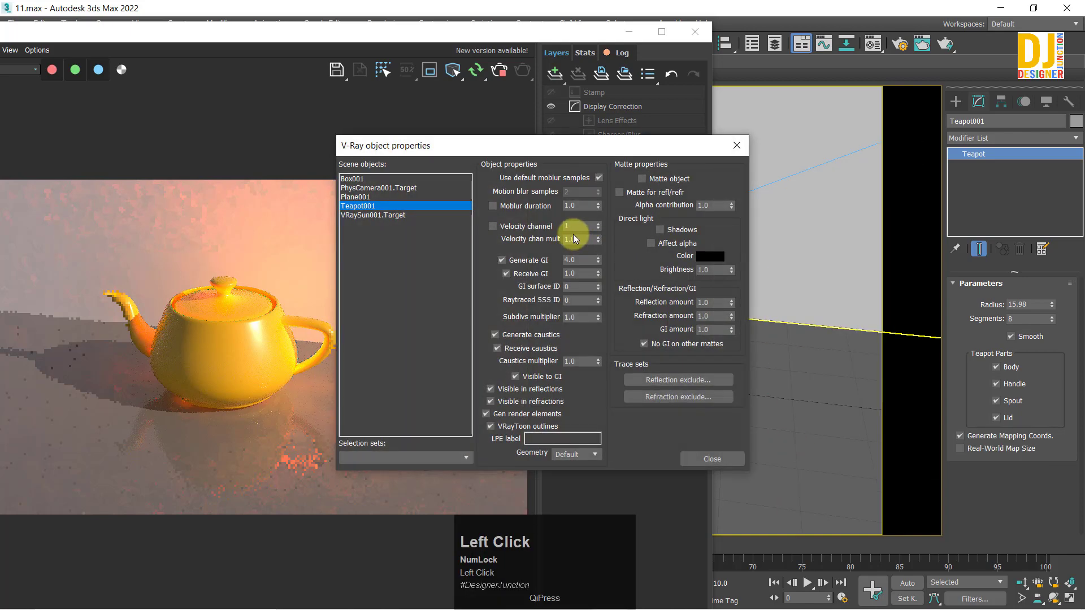
pyautogui.click(582, 259)
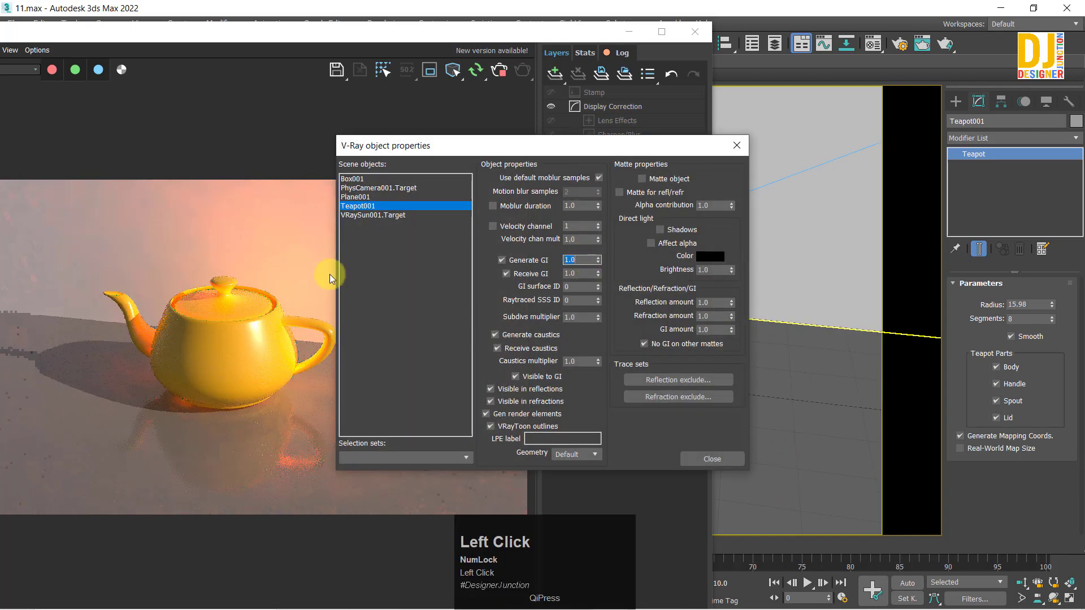
pyautogui.click(706, 458)
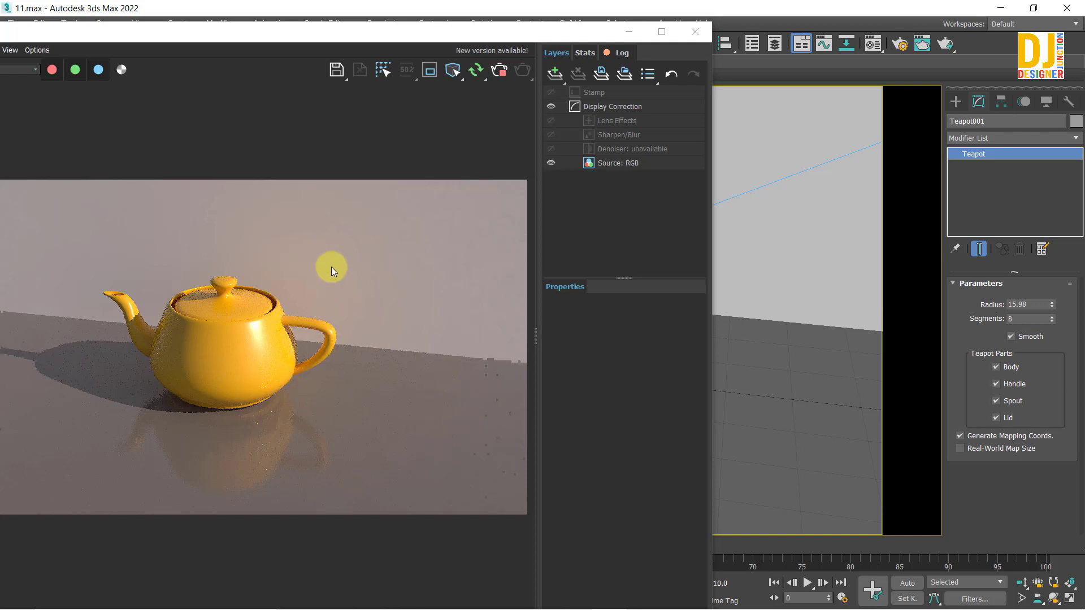
# - Lower the teapot's Generate GI multiplier to 0.2 in its V-Ray object properties
pyautogui.scroll(2, 331, 270)
pyautogui.scroll(-3, 299, 323)
pyautogui.rightClick(782, 290)
pyautogui.click(799, 449)
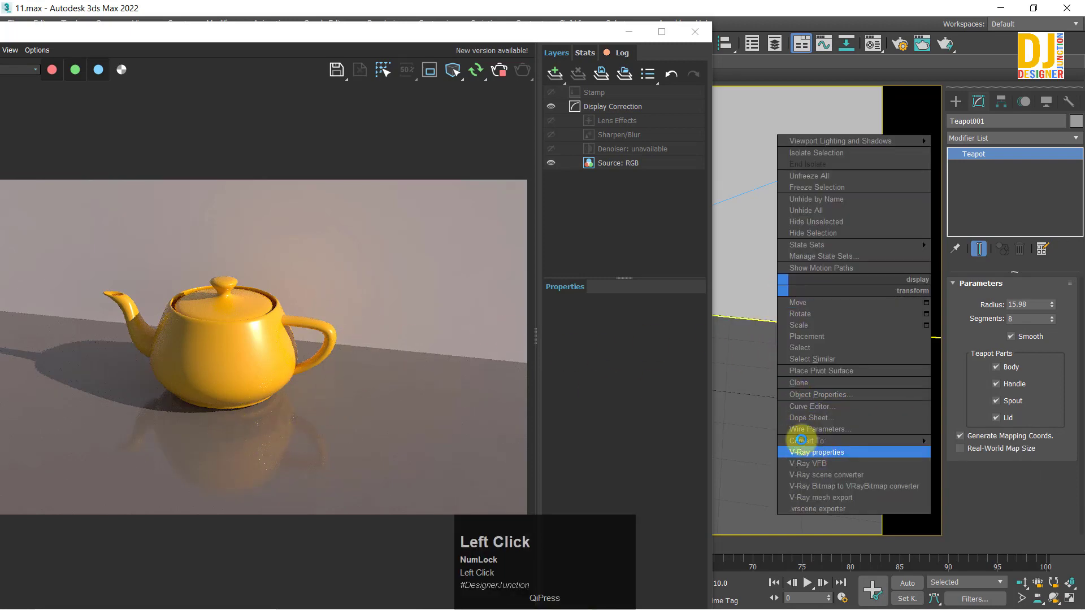
pyautogui.click(580, 263)
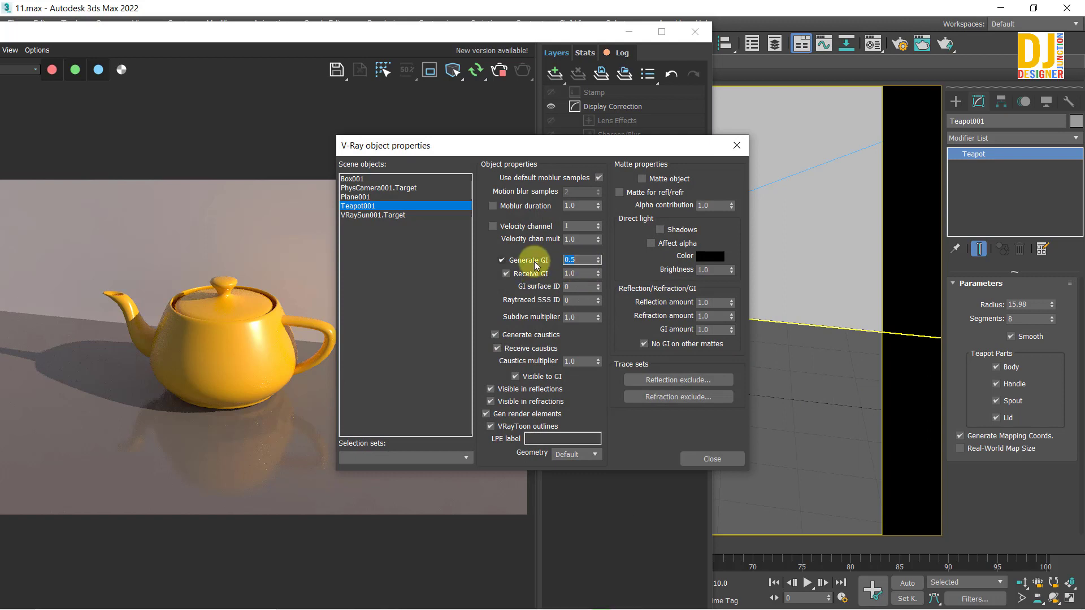
pyautogui.click(706, 457)
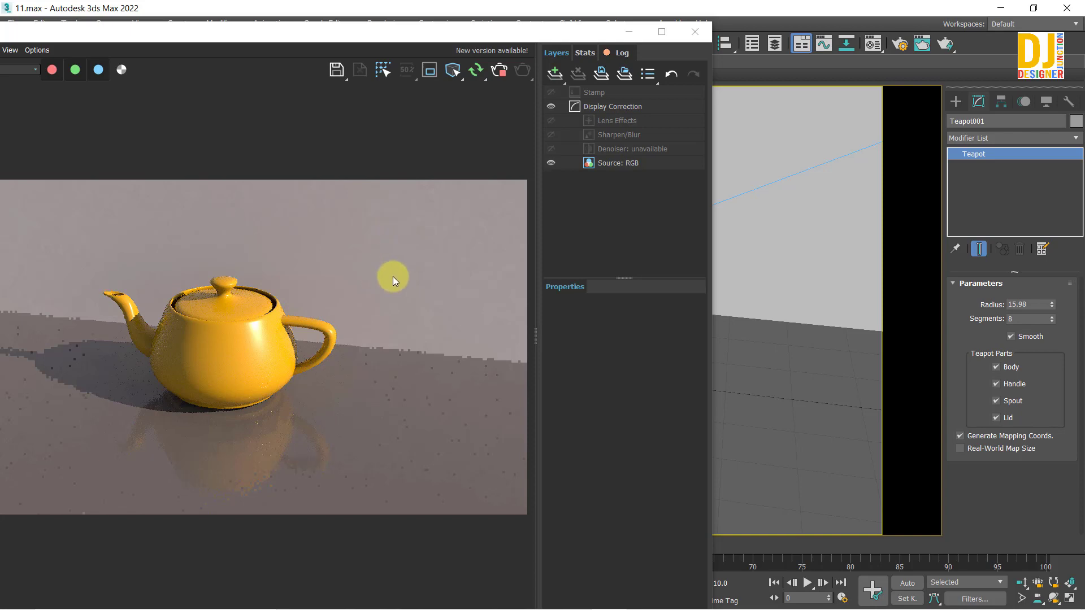
# - Move the teapot's V-Ray object properties clear of the render and restore the Generate GI multiplier to 1.0
pyautogui.rightClick(749, 326)
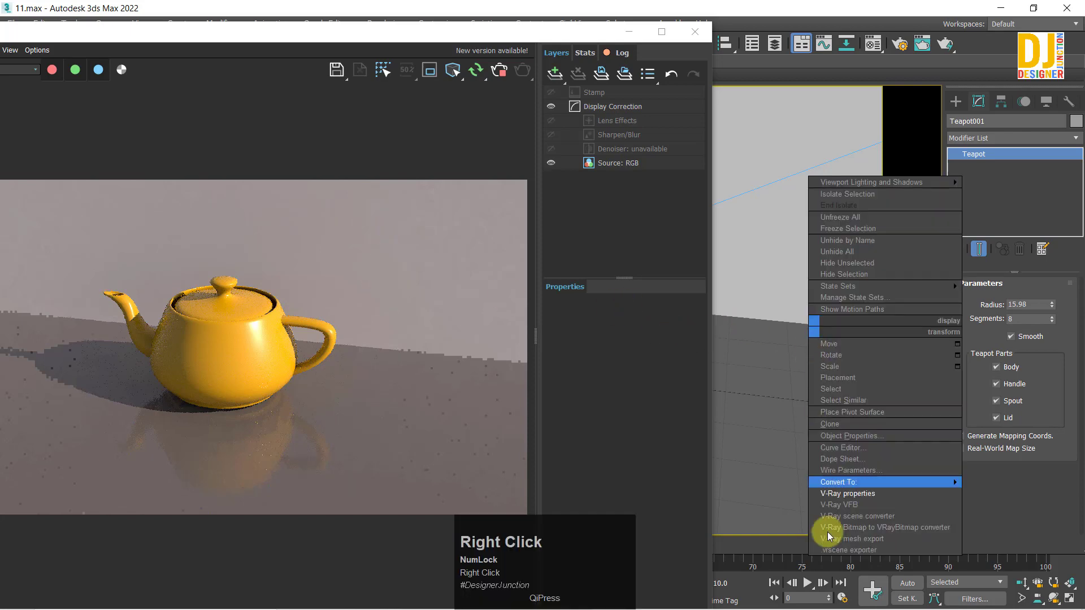
pyautogui.click(860, 492)
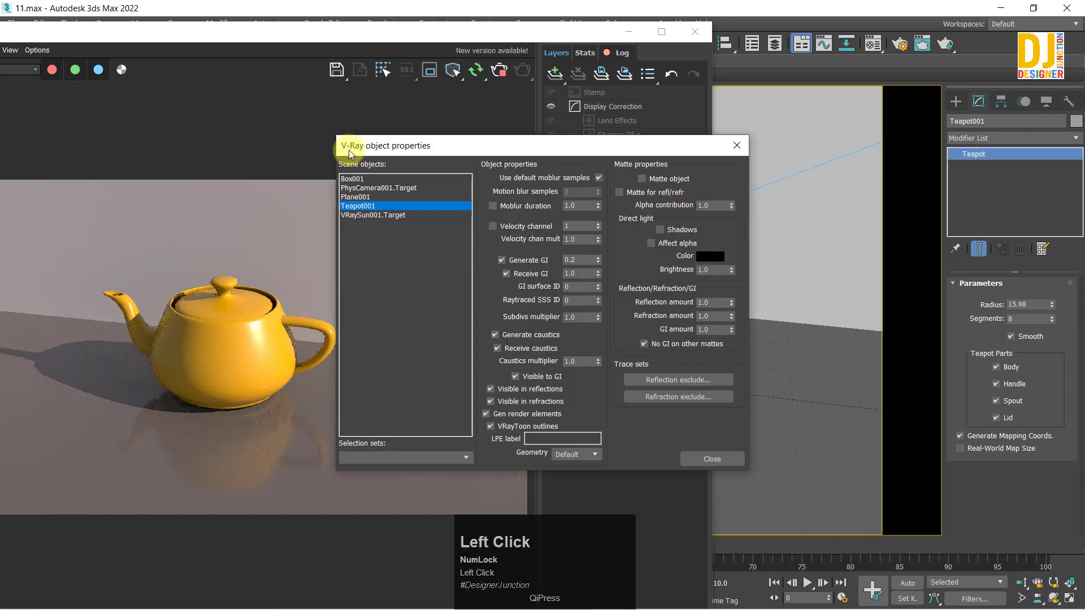
pyautogui.moveTo(342, 149); pyautogui.dragTo(537, 90)
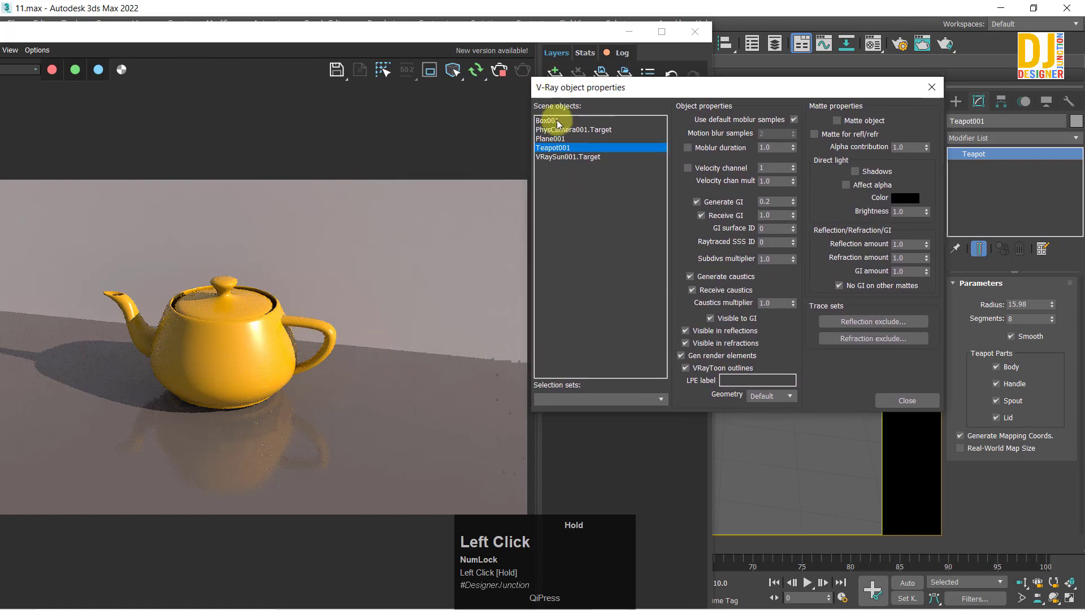
pyautogui.click(778, 204)
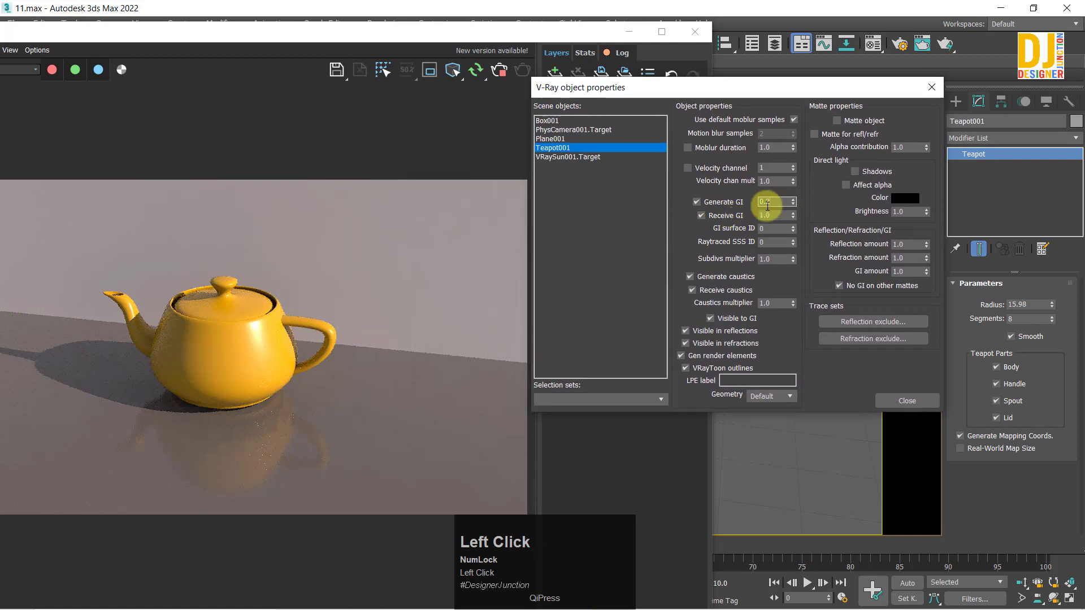
pyautogui.moveTo(768, 206); pyautogui.dragTo(736, 222)
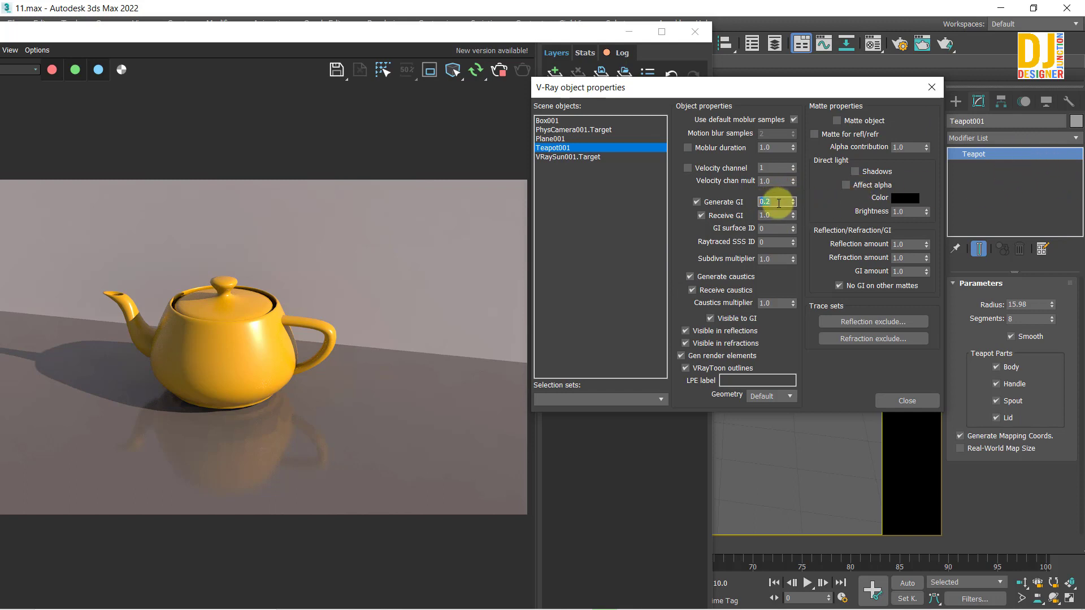
pyautogui.click(657, 185)
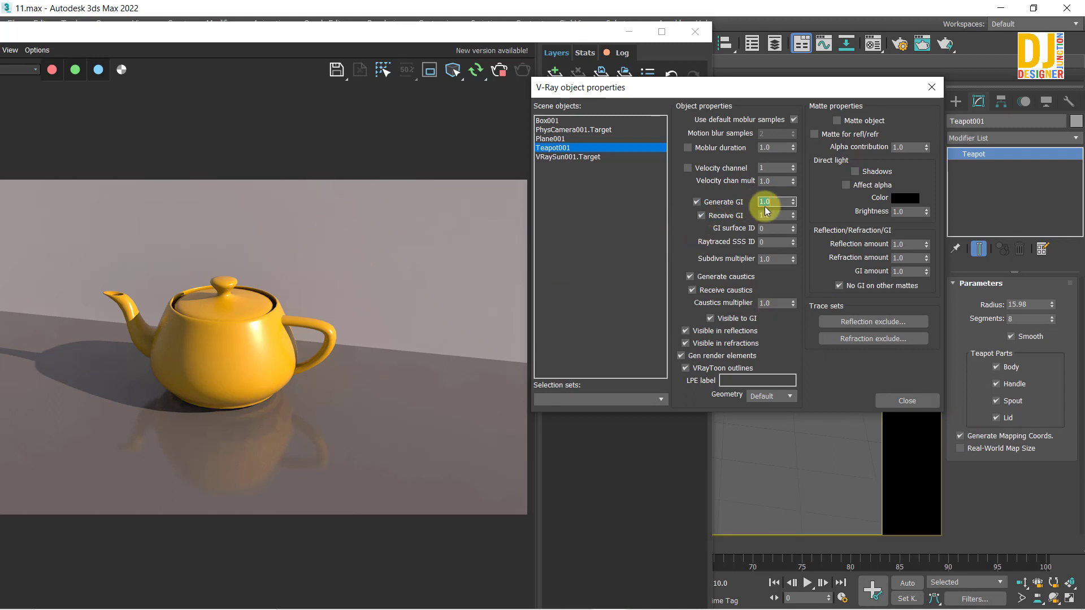
pyautogui.click(894, 403)
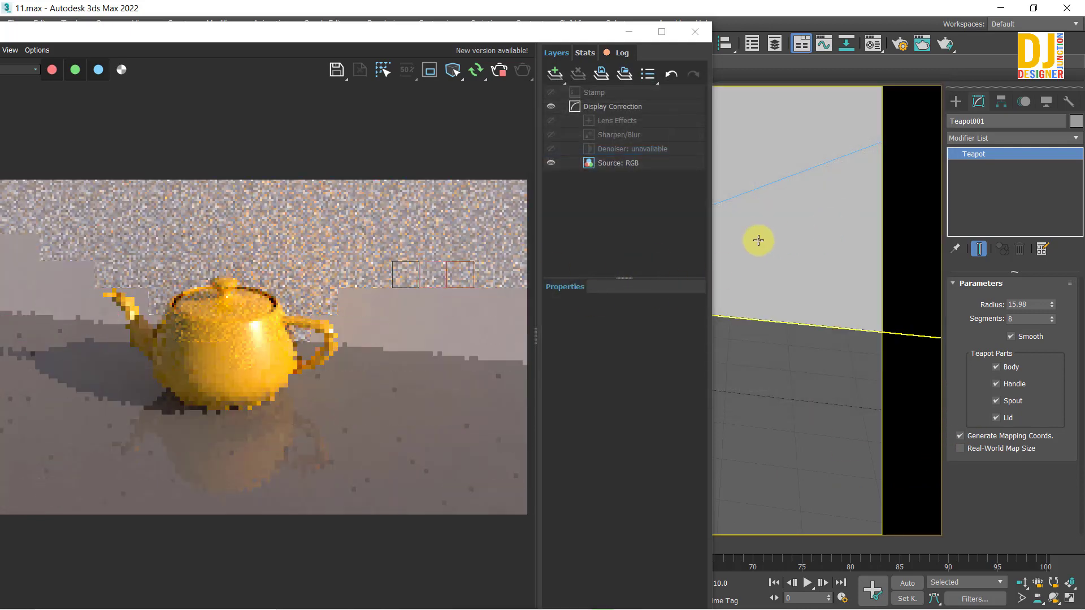
# - Lower the teapot's Receive GI multiplier in its V-Ray object properties and close the dialog
pyautogui.rightClick(775, 229)
pyautogui.click(813, 396)
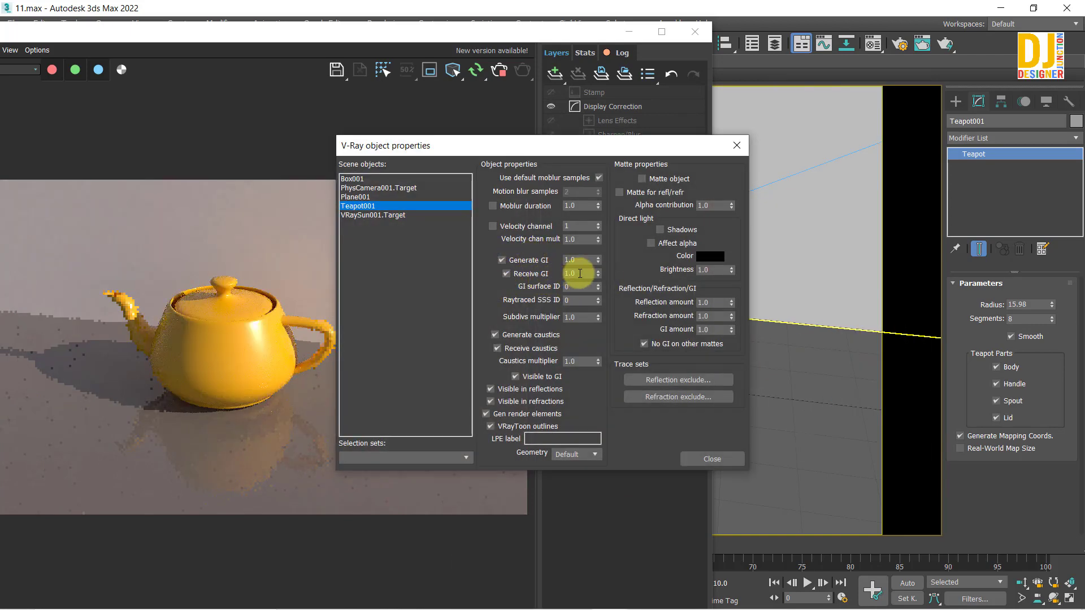
pyautogui.click(585, 273)
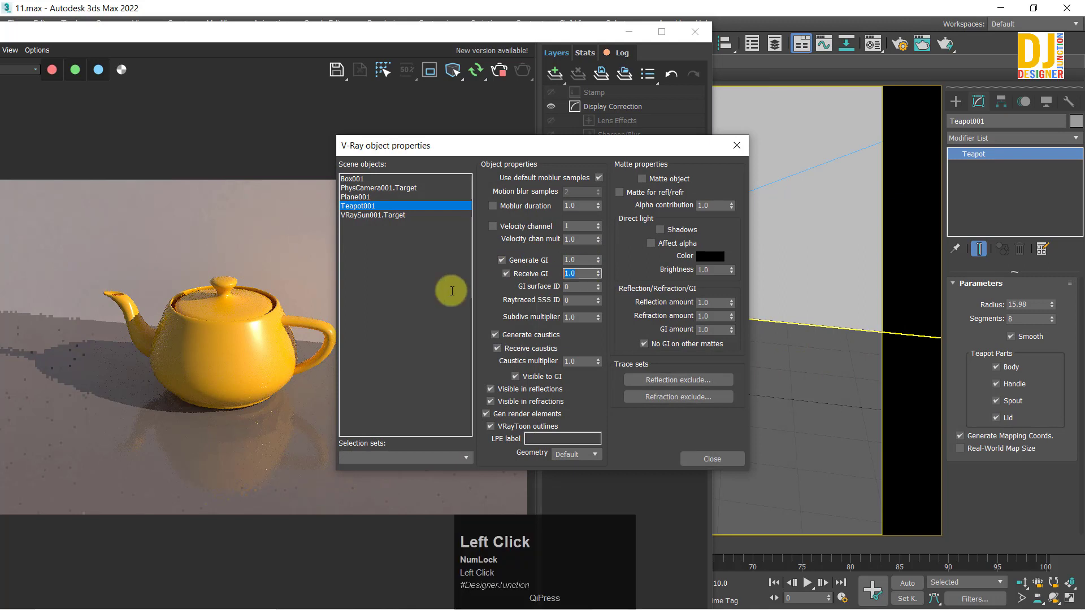
pyautogui.moveTo(412, 152); pyautogui.dragTo(670, 89)
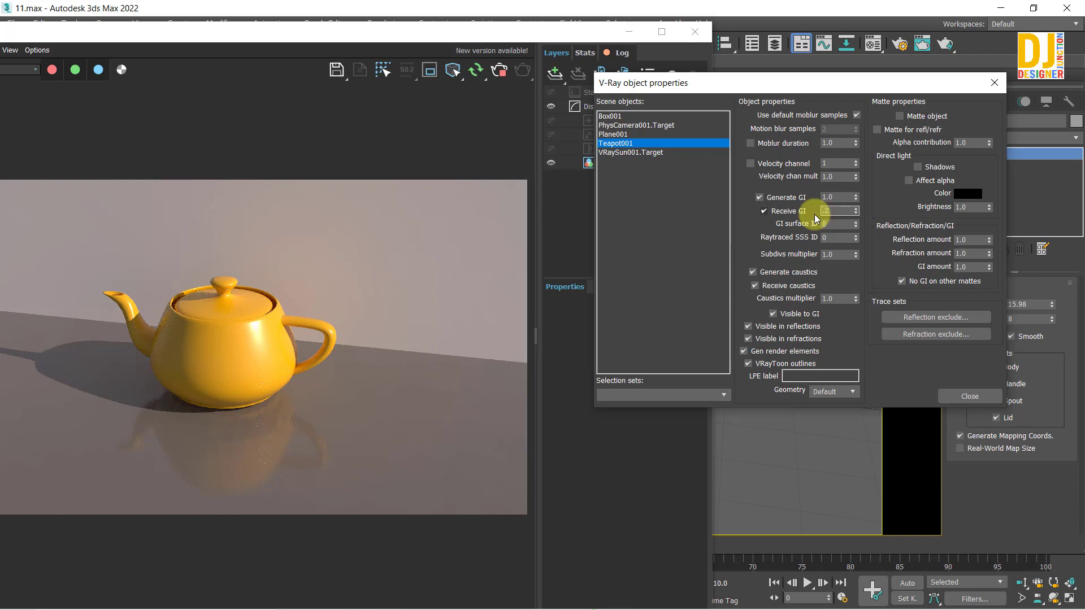
pyautogui.click(960, 395)
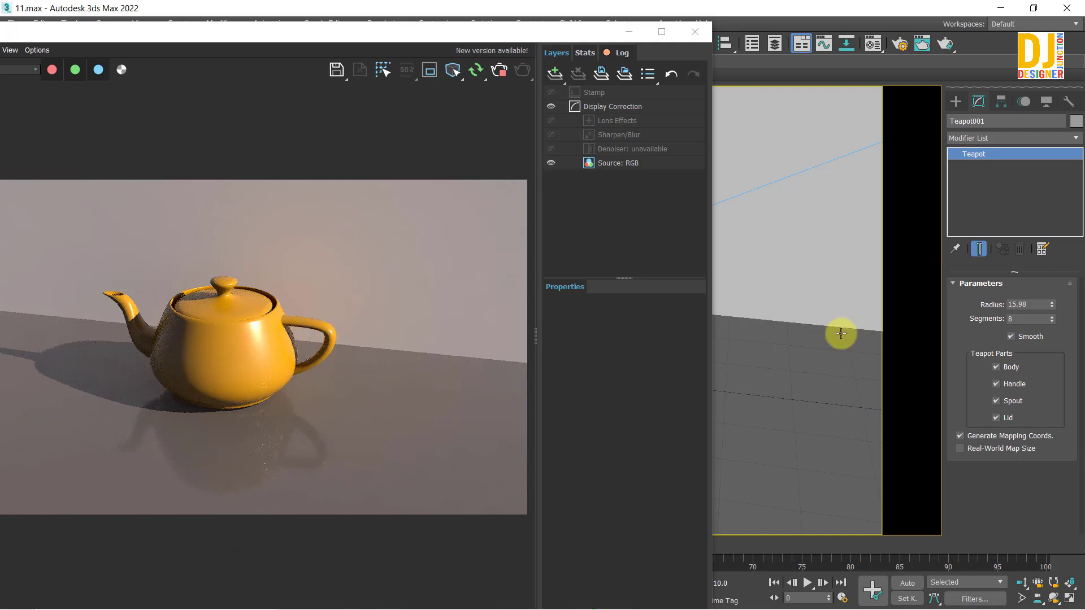
# - Restore the teapot's Receive GI multiplier to 1.0 in its V-Ray object properties and close the dialog
pyautogui.rightClick(754, 292)
pyautogui.click(790, 461)
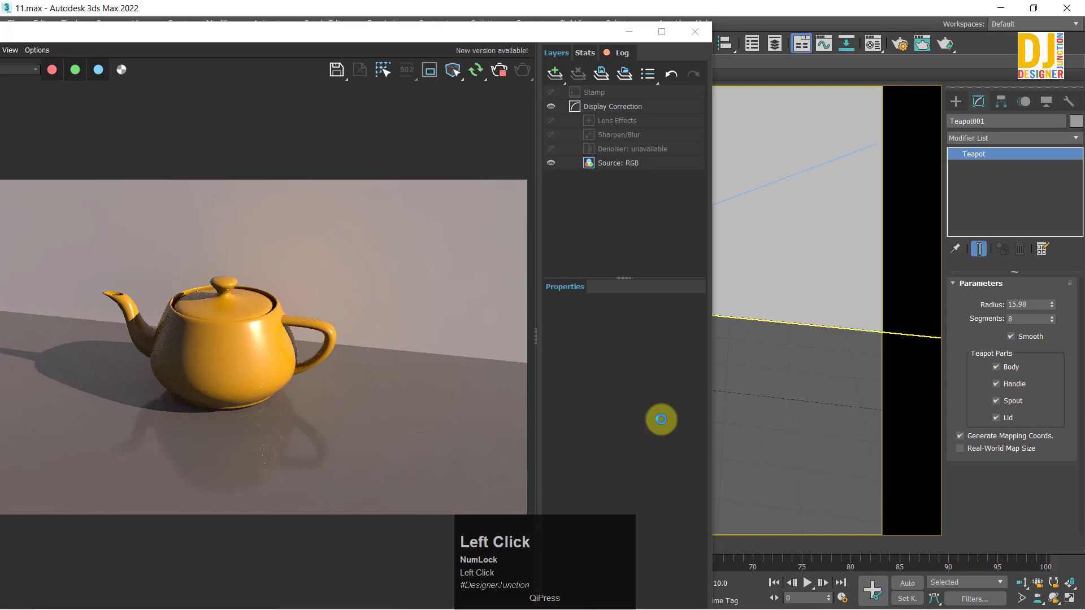
pyautogui.doubleClick(582, 273)
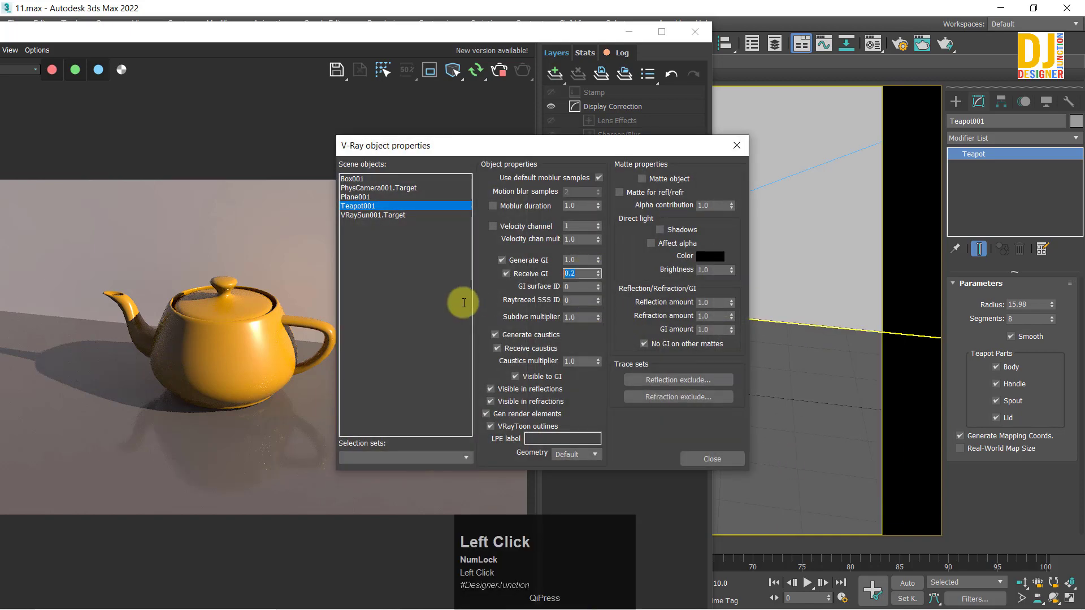
pyautogui.write('1')
pyautogui.press('Return')
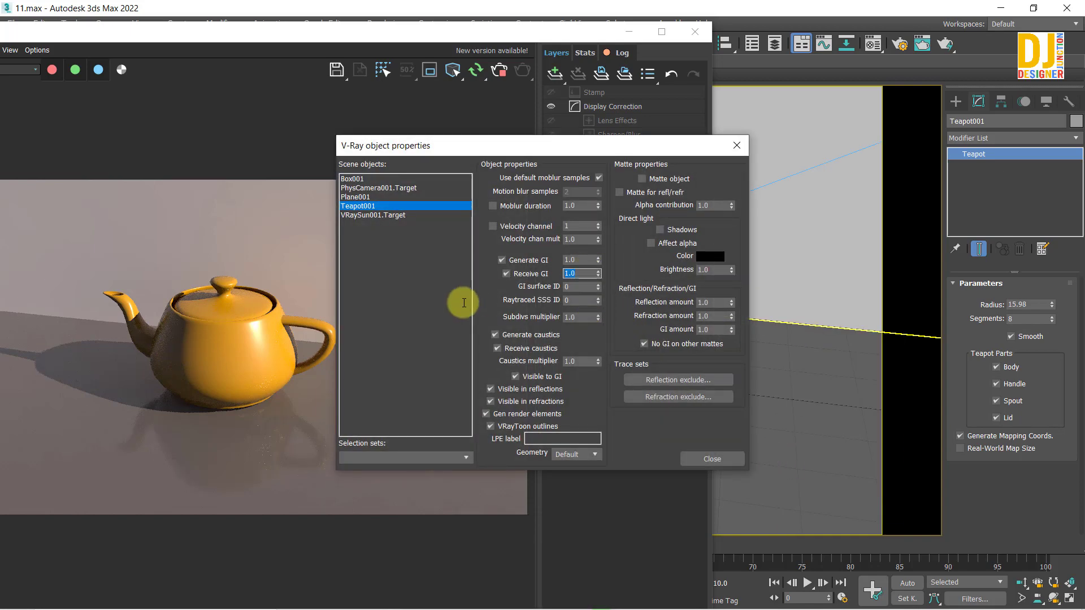
pyautogui.click(694, 459)
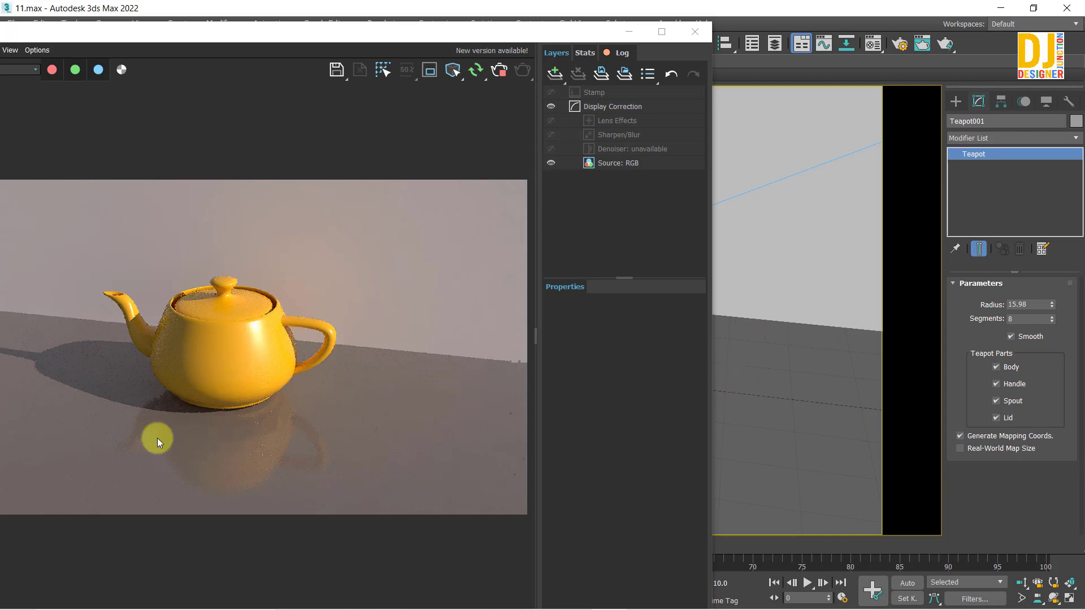
# - Raise the teapot's Receive GI multiplier to 1.5 in its V-Ray object properties and close the dialog
pyautogui.rightClick(809, 381)
pyautogui.click(785, 472)
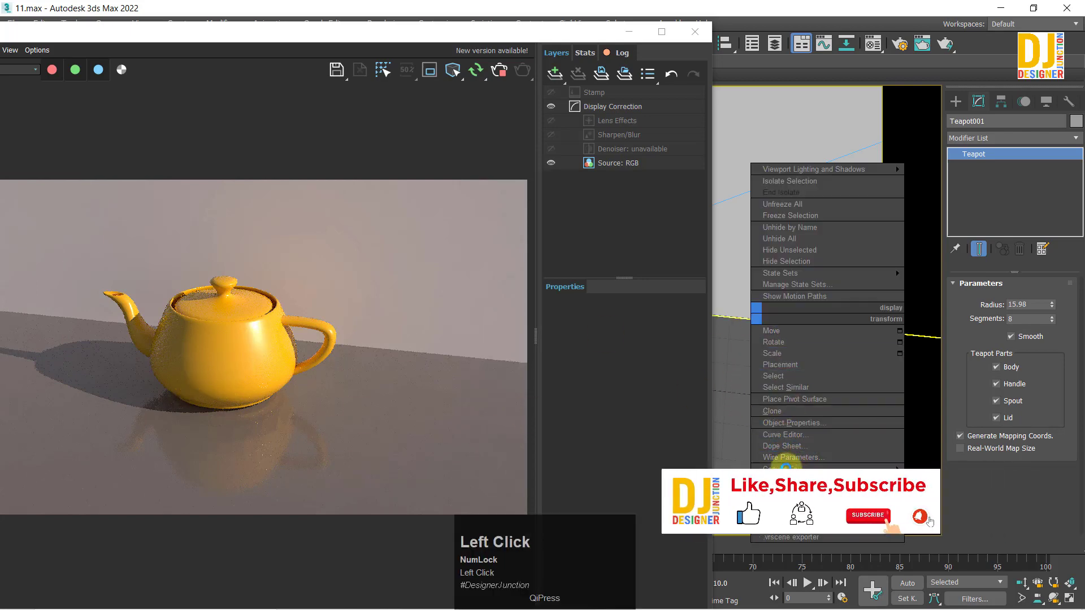
pyautogui.click(581, 273)
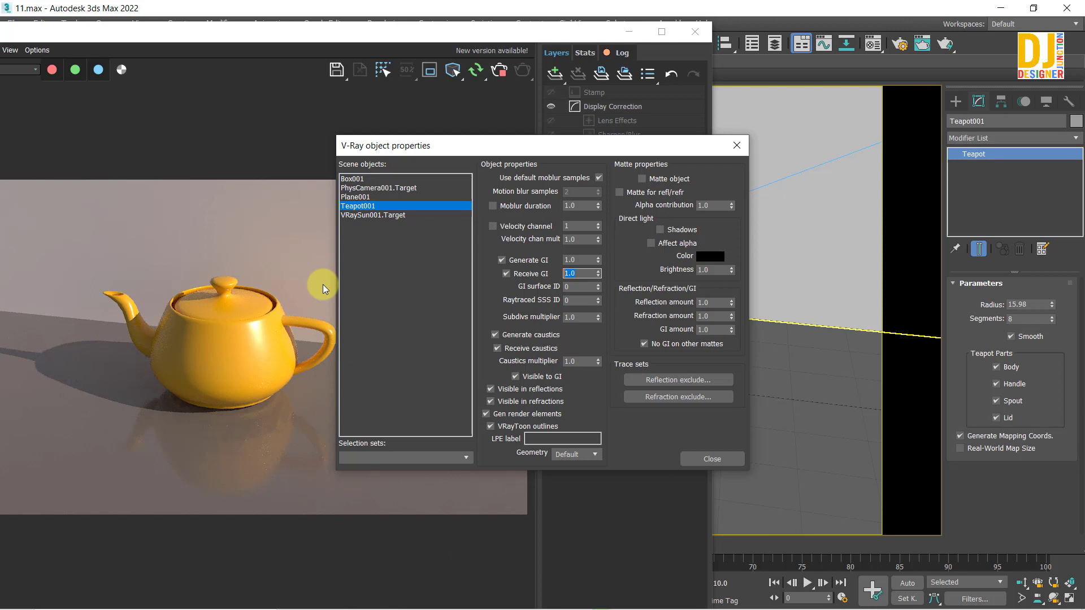
pyautogui.write('.5')
pyautogui.press('Return')
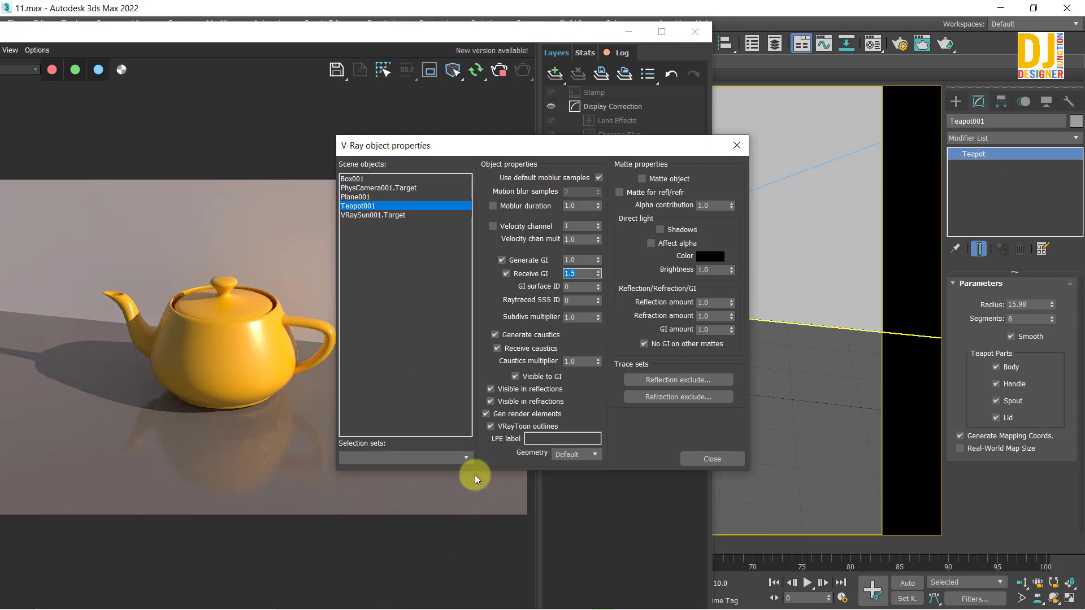
pyautogui.click(704, 464)
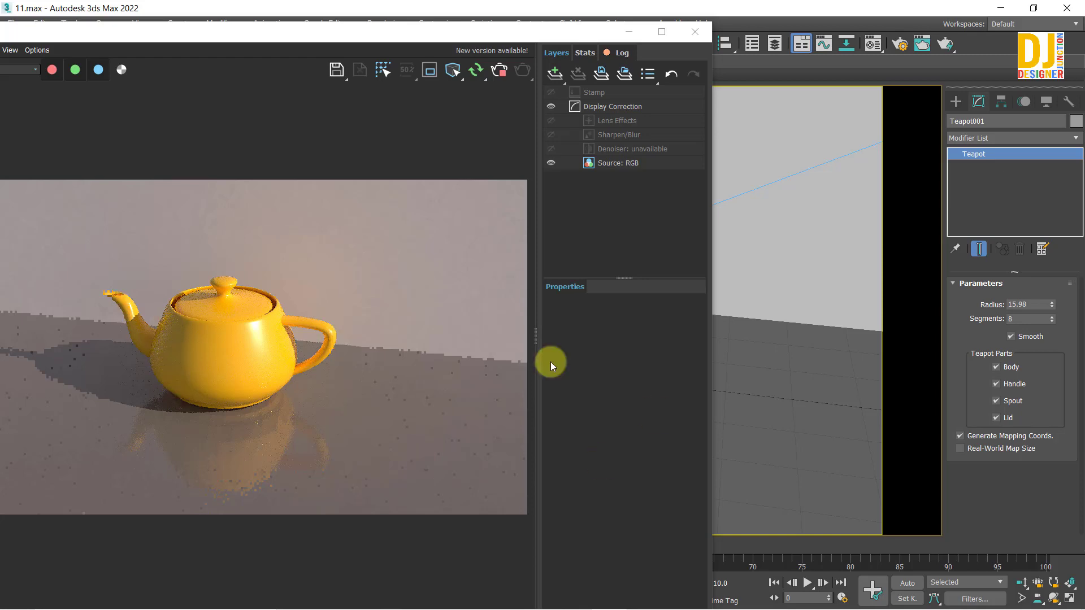
# - Increase the teapot's Receive GI multiplier to 2.0 in its V-Ray object properties and close the dialog
pyautogui.rightClick(824, 299)
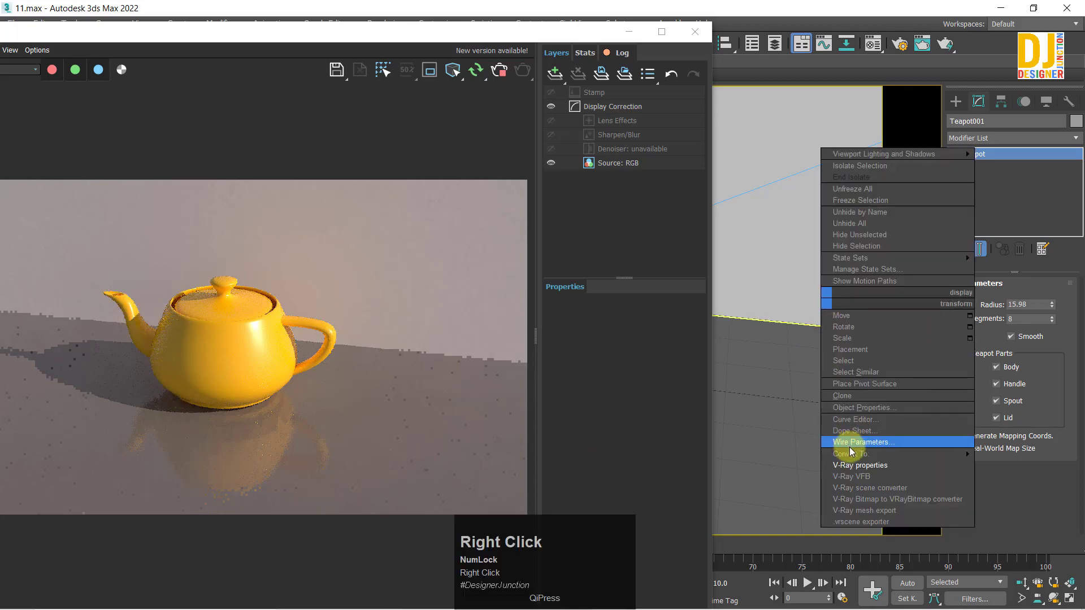
pyautogui.click(847, 449)
pyautogui.moveTo(585, 273); pyautogui.dragTo(436, 300)
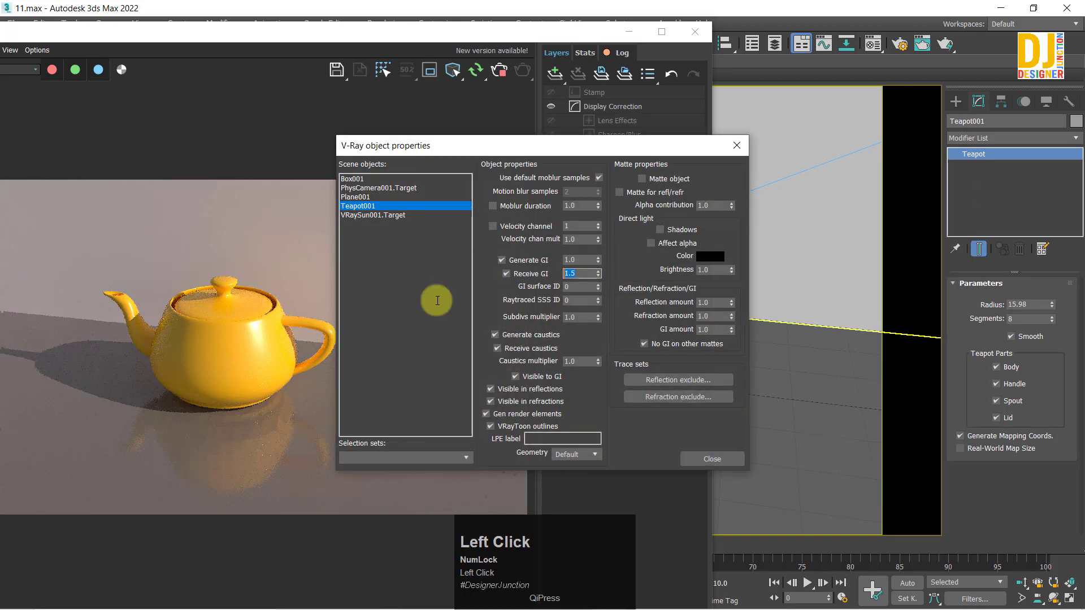
pyautogui.write('2')
pyautogui.press('Return')
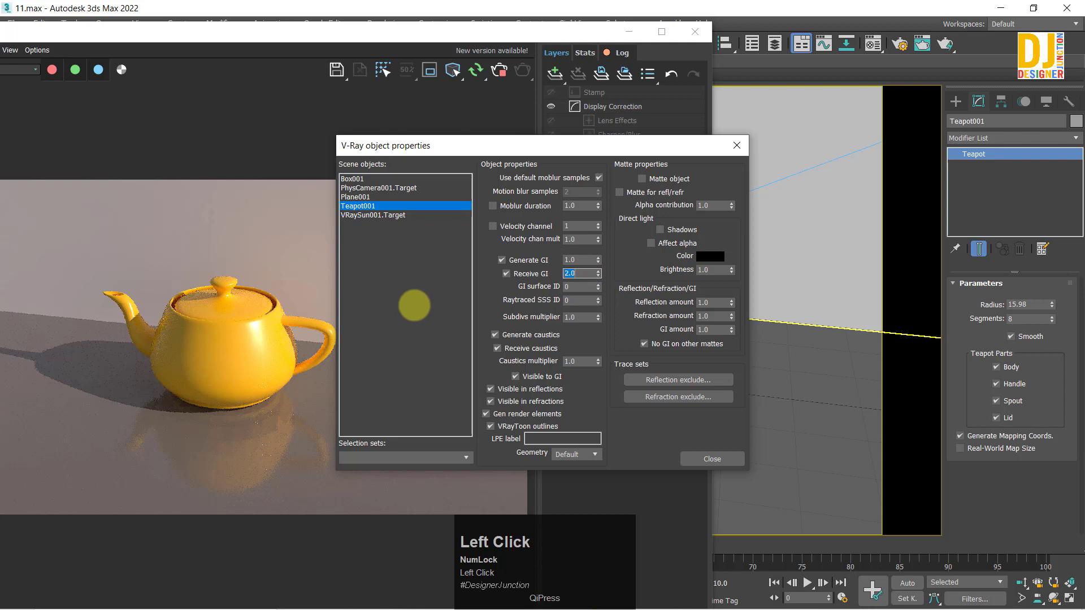
pyautogui.click(692, 460)
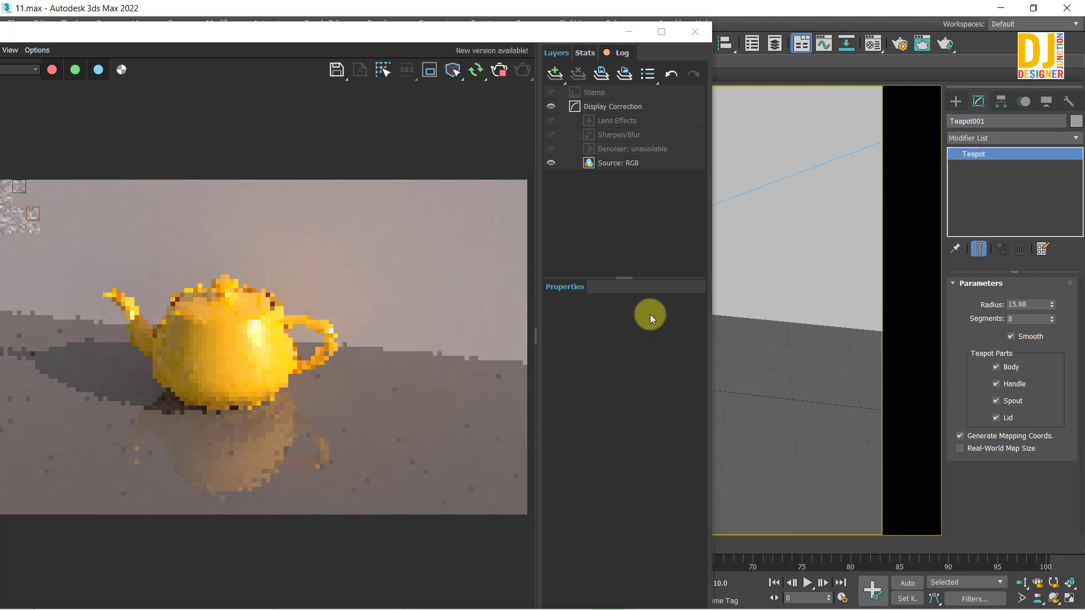
# - Move the teapot's V-Ray object properties clear of the render and reset the Receive GI multiplier to 1.0
pyautogui.rightClick(772, 298)
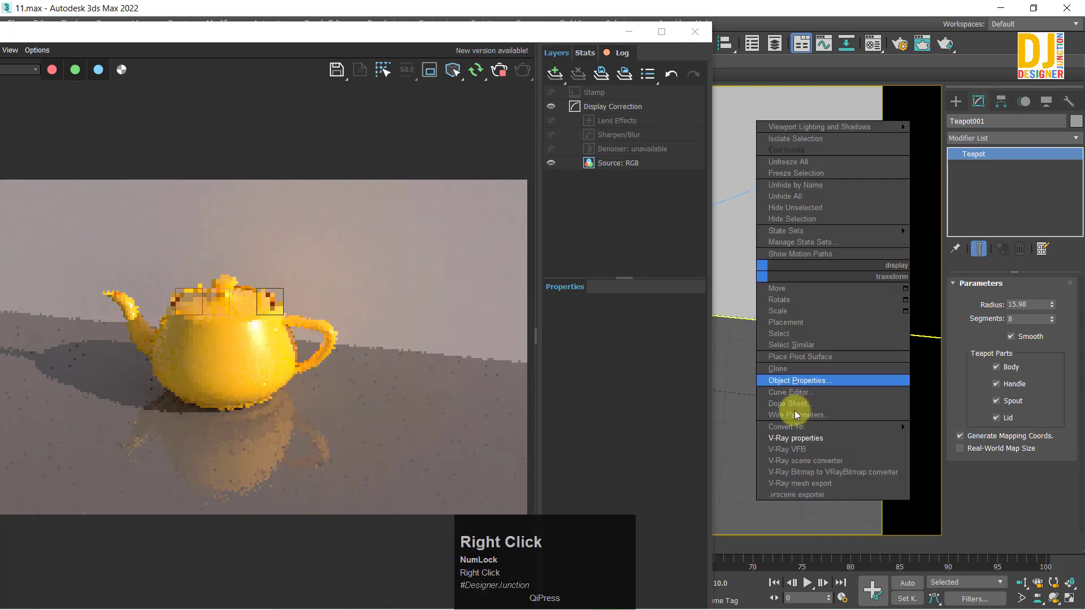
pyautogui.click(795, 439)
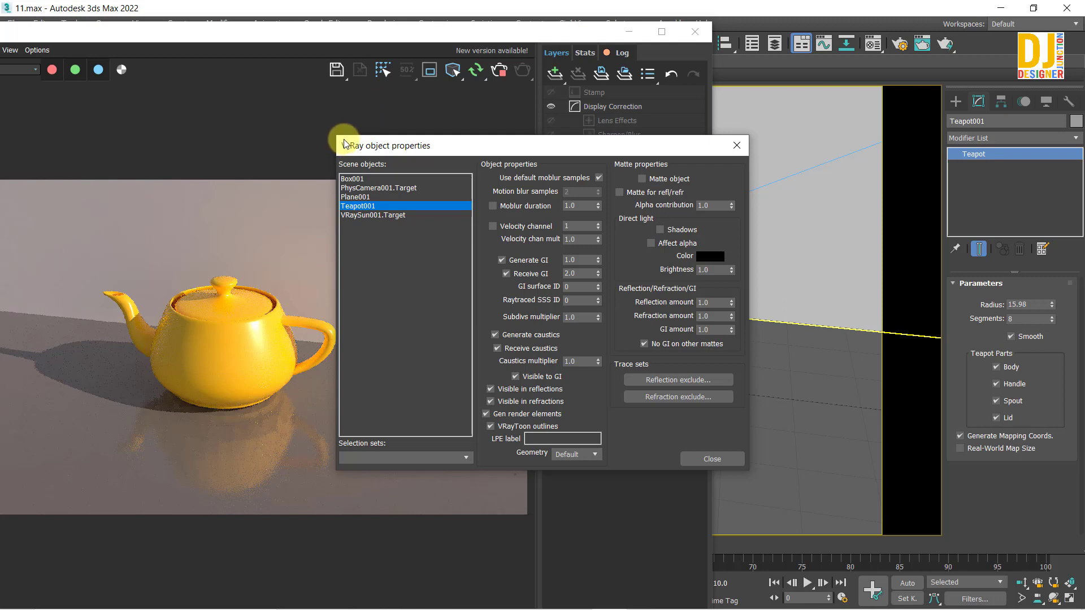
pyautogui.moveTo(342, 148); pyautogui.dragTo(509, 102)
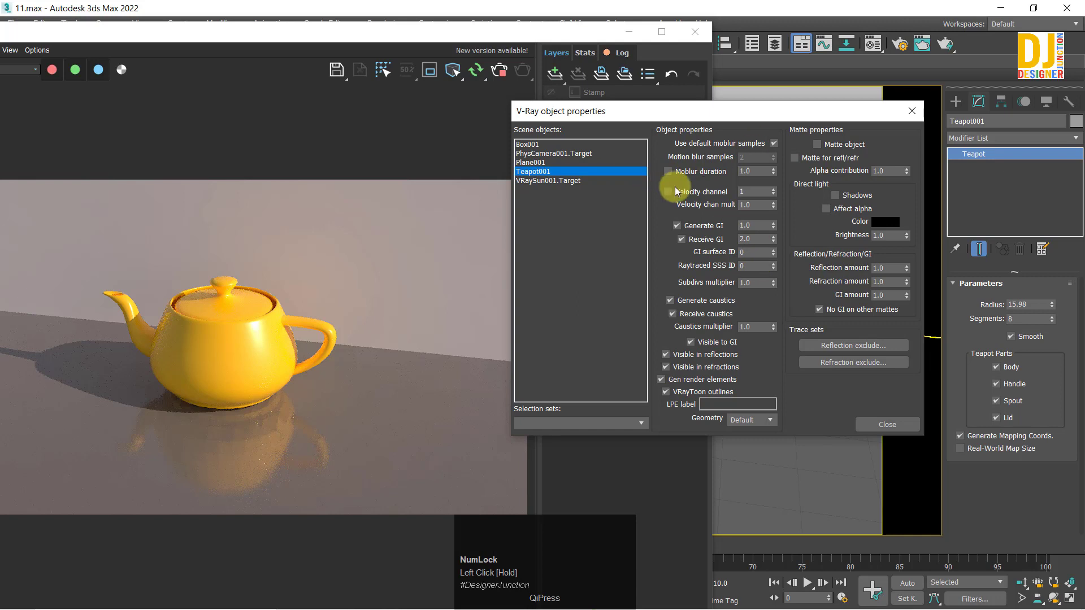
pyautogui.click(887, 268)
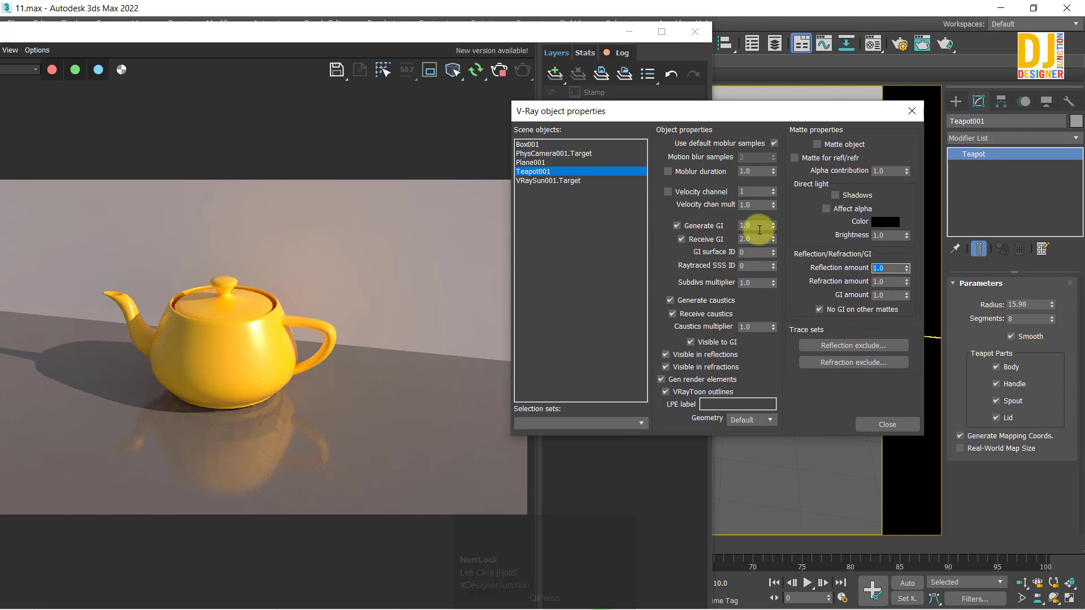
pyautogui.moveTo(758, 240); pyautogui.dragTo(665, 249)
pyautogui.write('1.0')
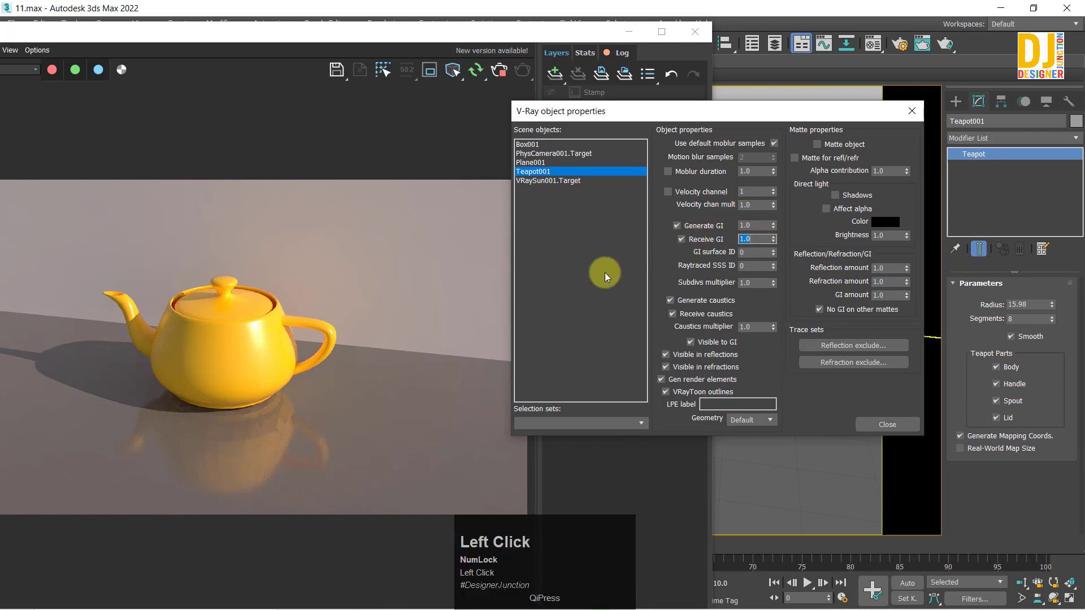
# - Review the teapot's Reflection amount, Refraction amount and GI amount settings in the matte properties
pyautogui.click(890, 268)
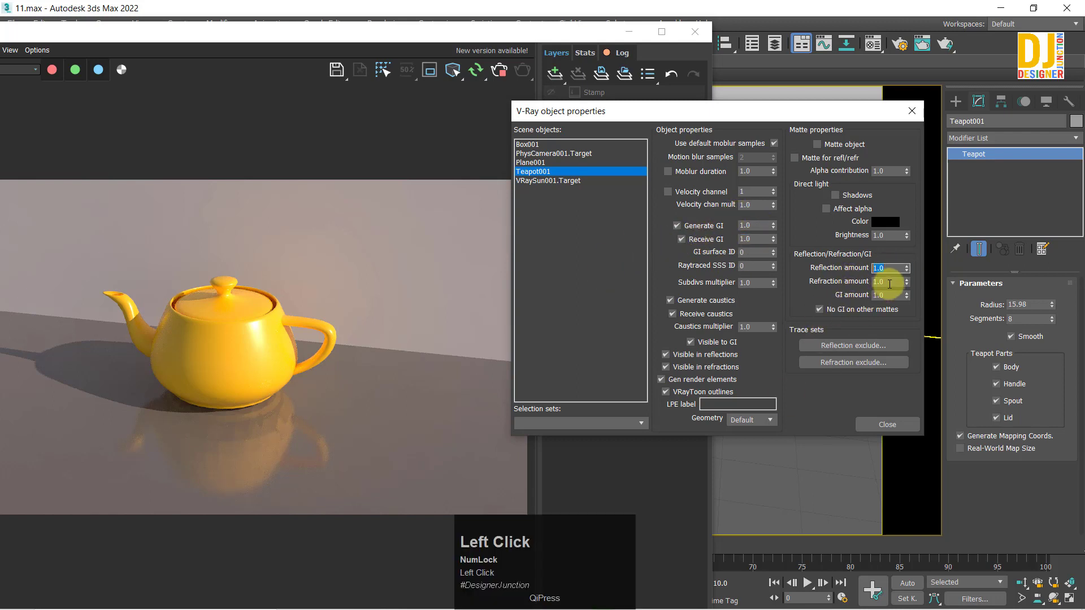
pyautogui.click(889, 282)
pyautogui.click(889, 295)
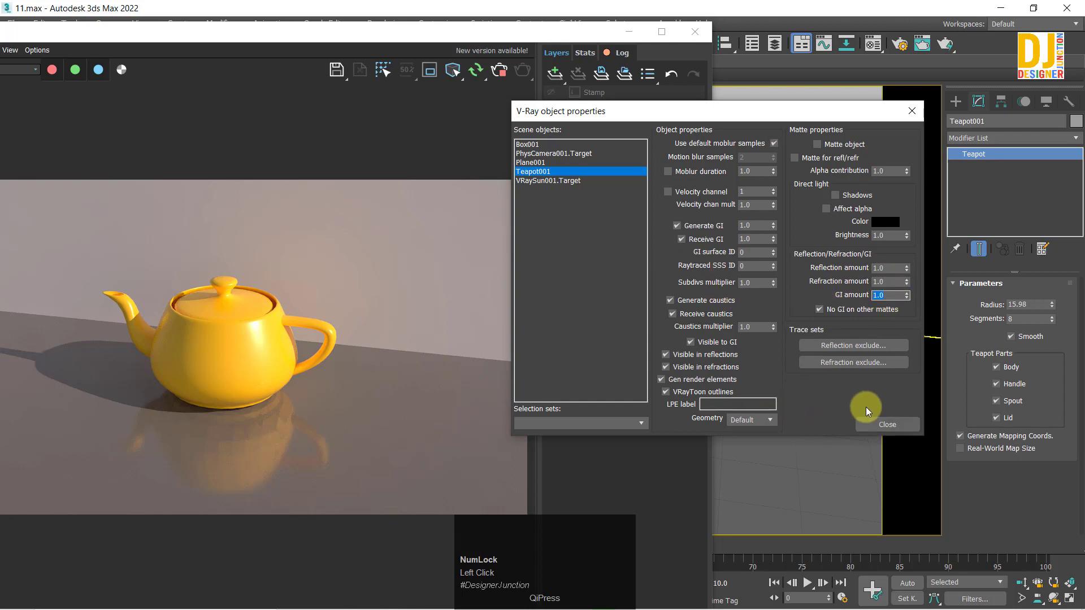
# - Close the teapot's V-Ray object properties and move the V-Ray Frame Buffer so the whole render is in view
pyautogui.click(877, 424)
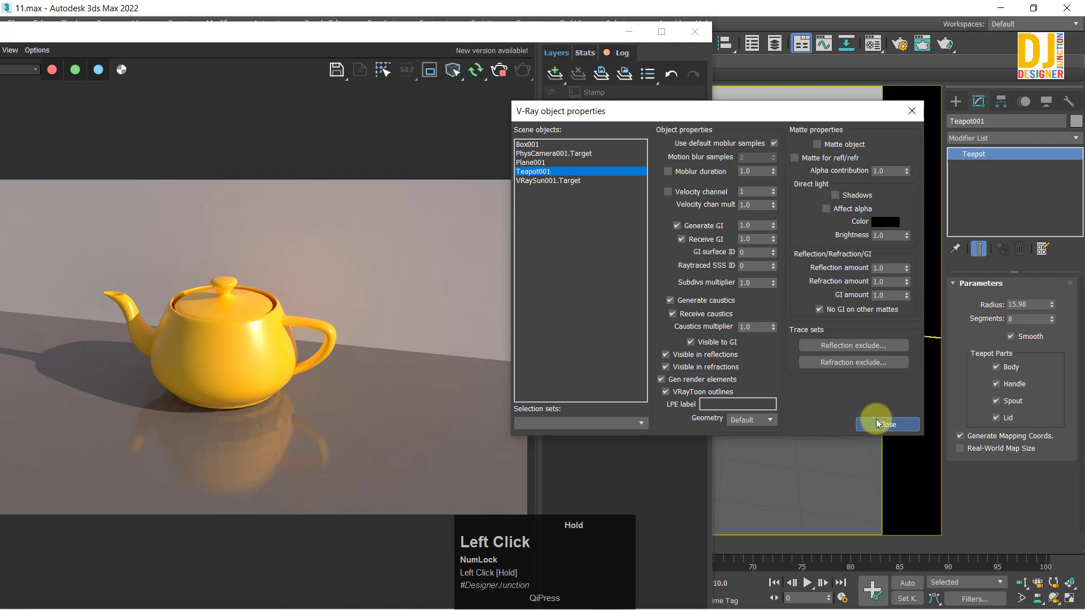
pyautogui.moveTo(219, 34); pyautogui.dragTo(468, 25)
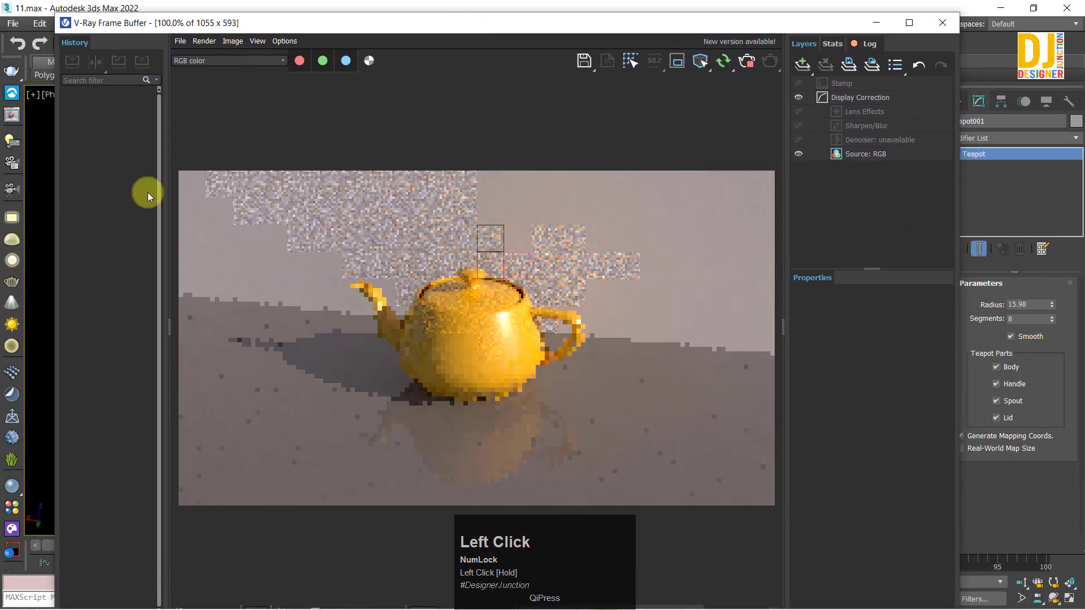
pyautogui.click(462, 325)
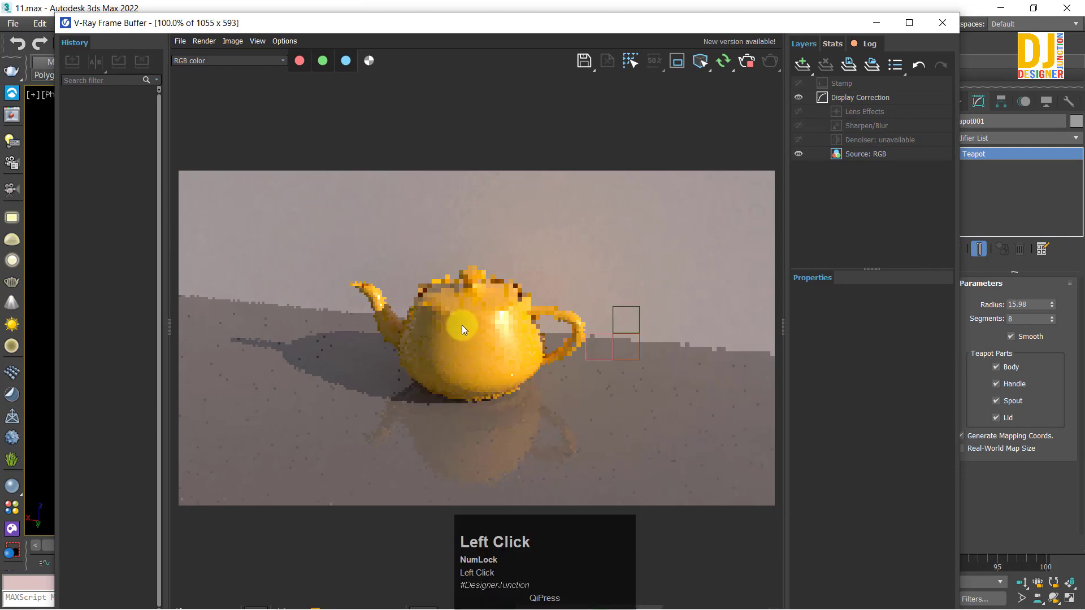